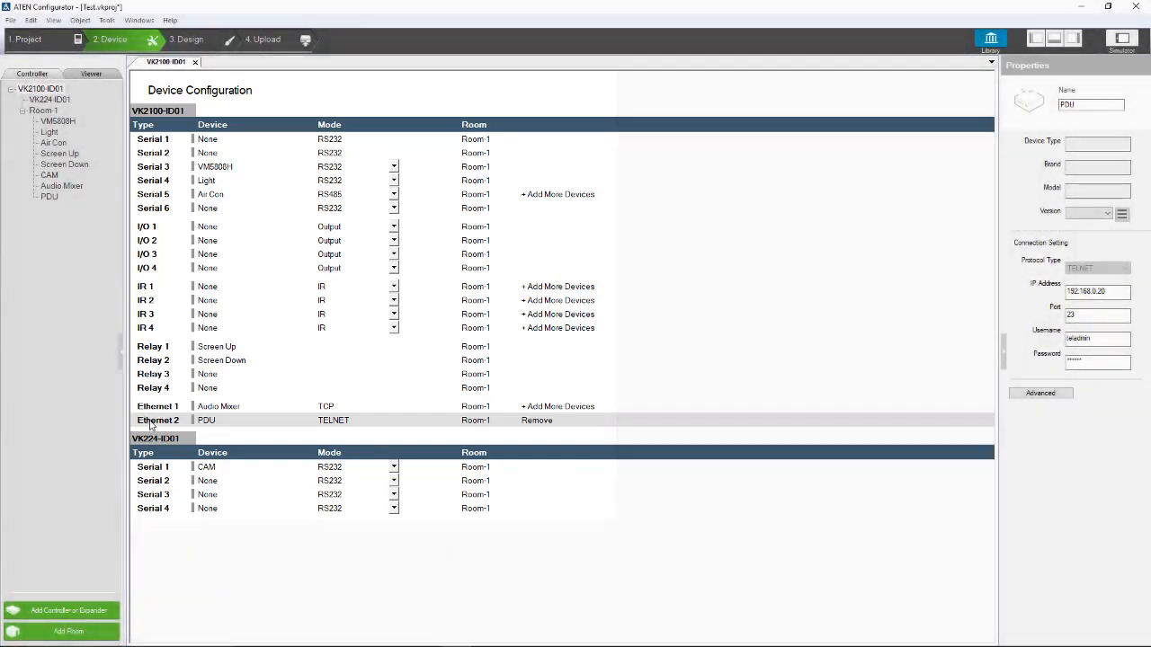
# Step: Open the Library panel for the Ethernet 2 PDU row in Device Configuration
pyautogui.doubleClick(151, 422)
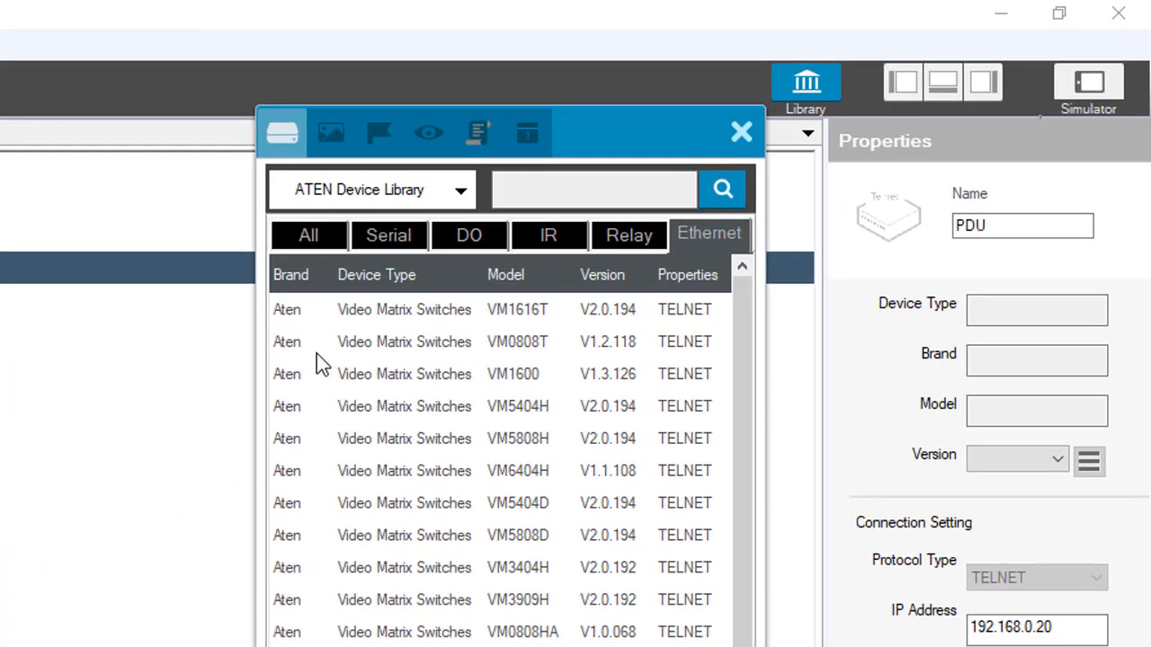
# Step: Browse the All, Serial, DO, IR and Relay device tabs, ending on Ethernet
pyautogui.click(306, 236)
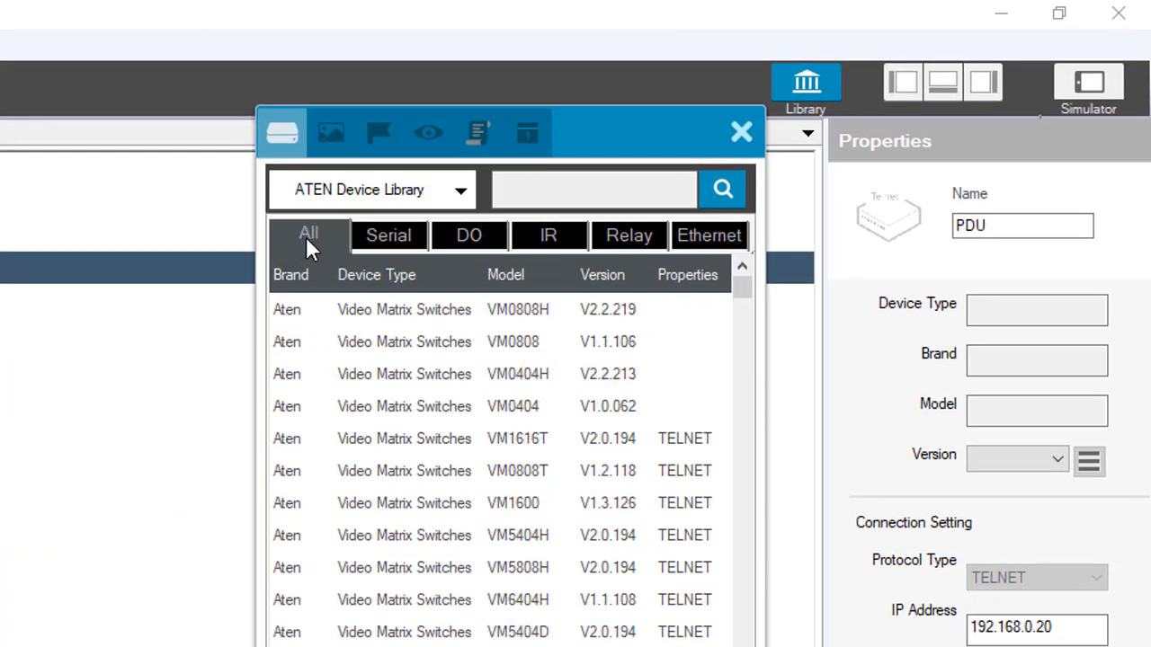
pyautogui.click(379, 238)
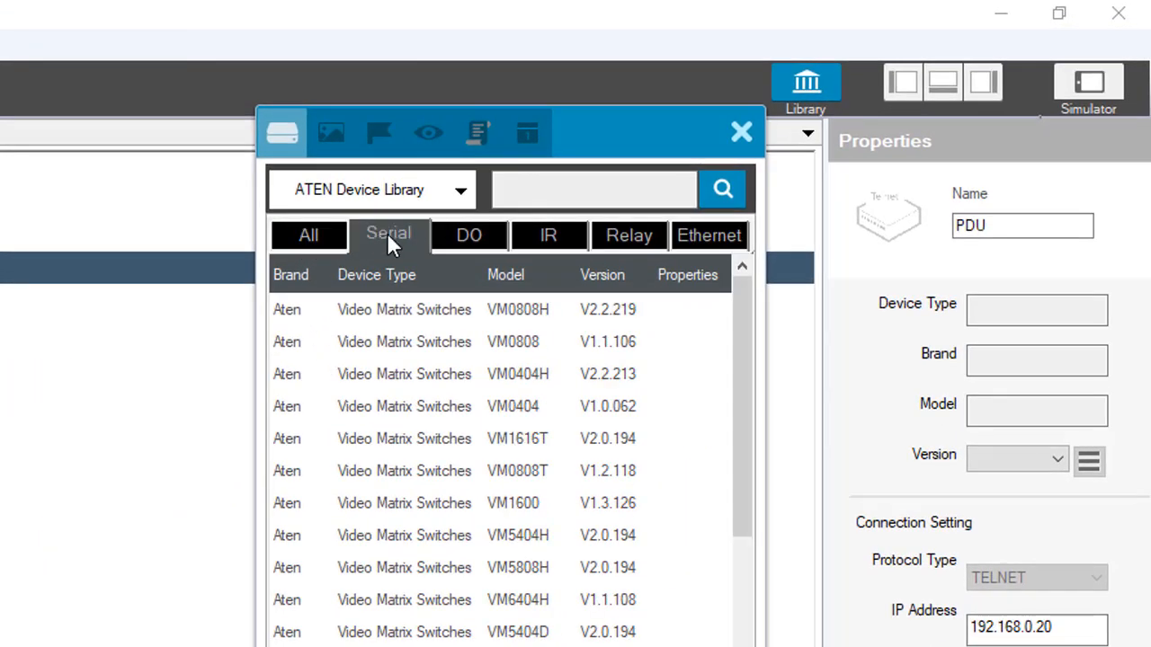
pyautogui.click(463, 237)
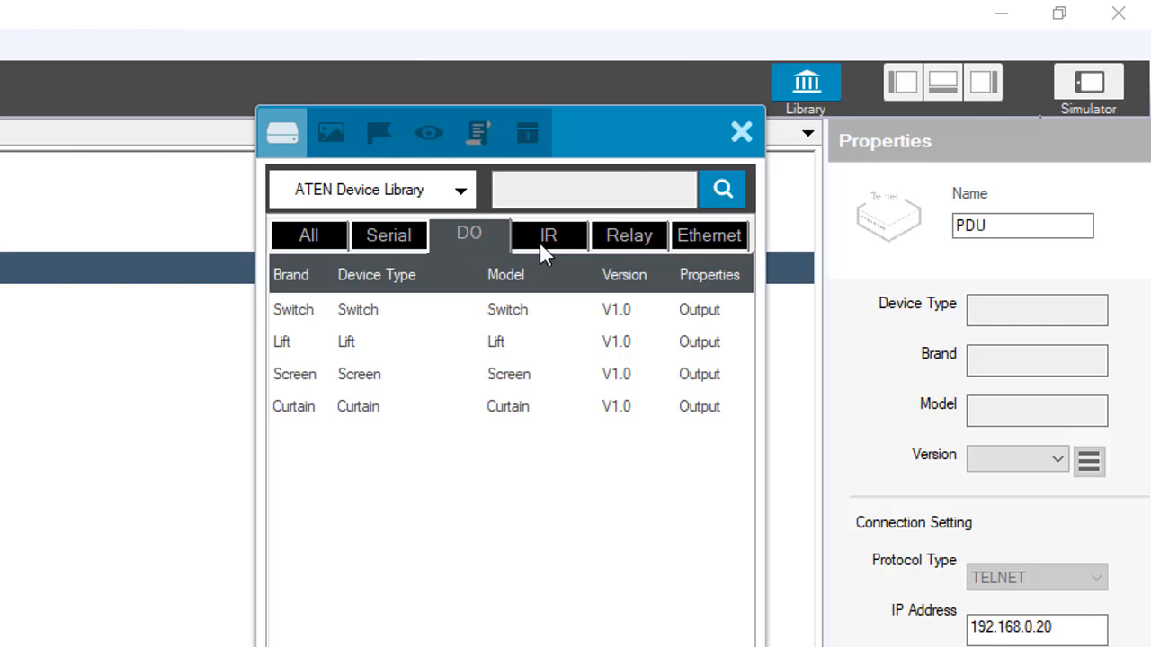
pyautogui.click(549, 238)
pyautogui.click(613, 231)
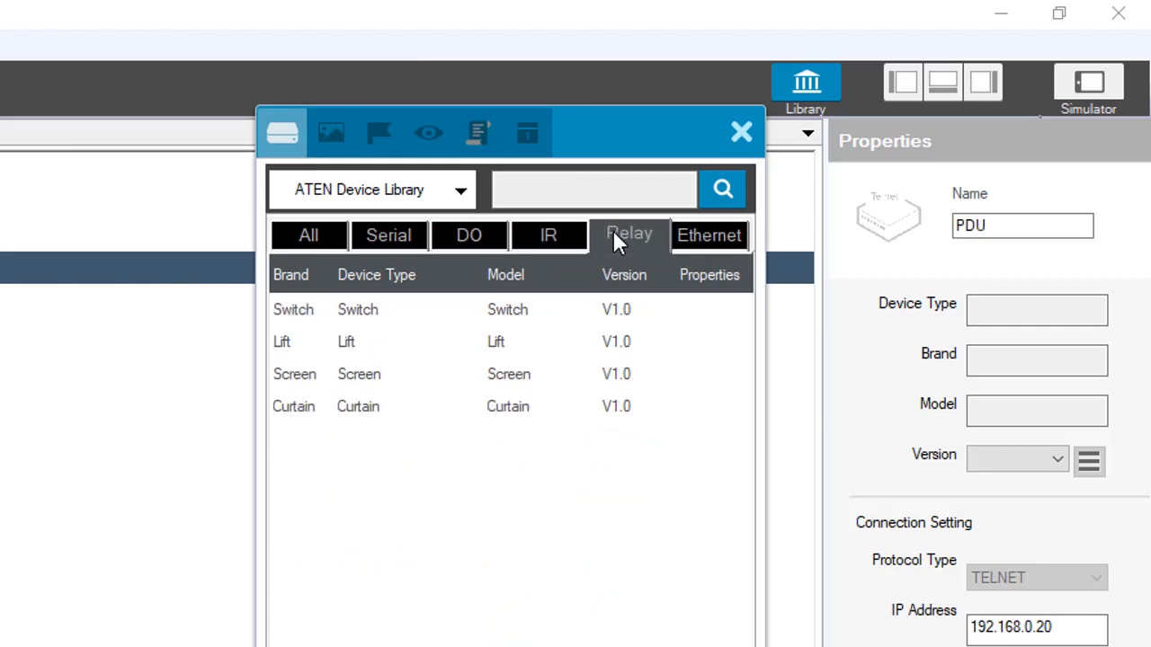
pyautogui.click(680, 231)
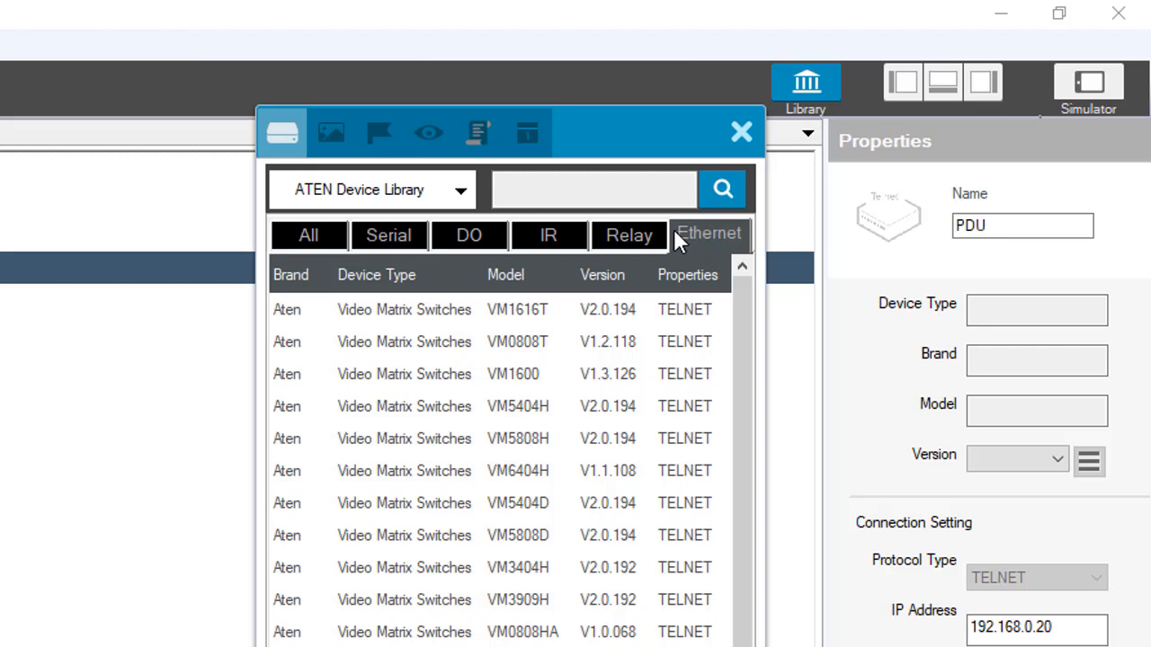
# Step: Check that My Device Library is empty, then close the Library panel
pyautogui.click(461, 198)
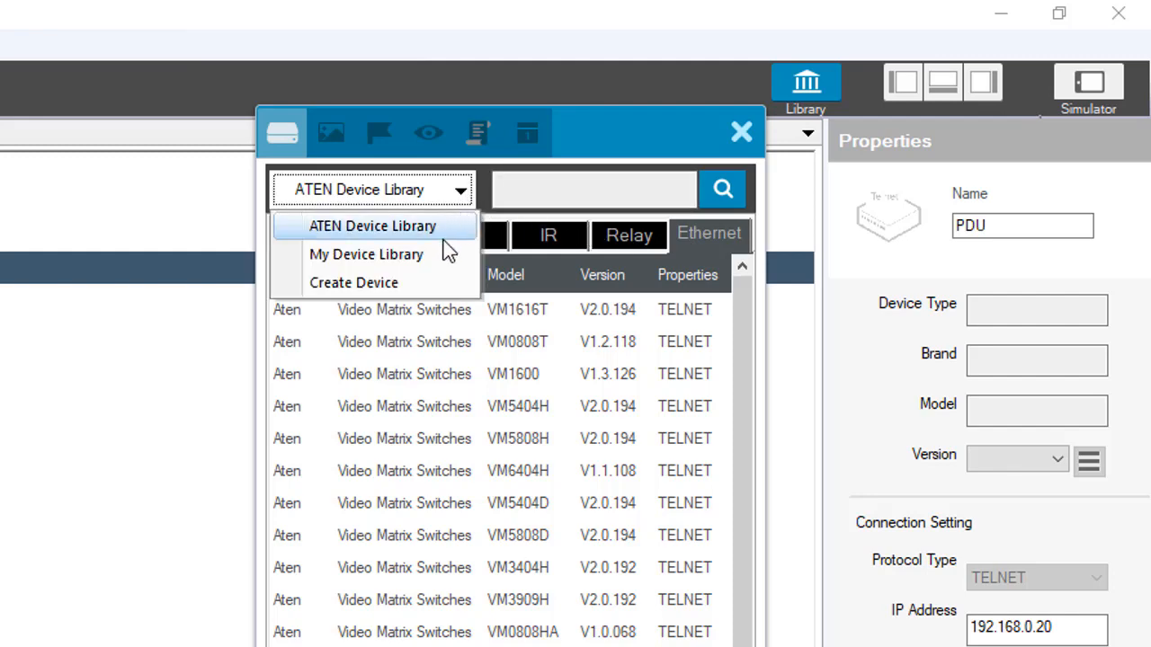
pyautogui.click(438, 257)
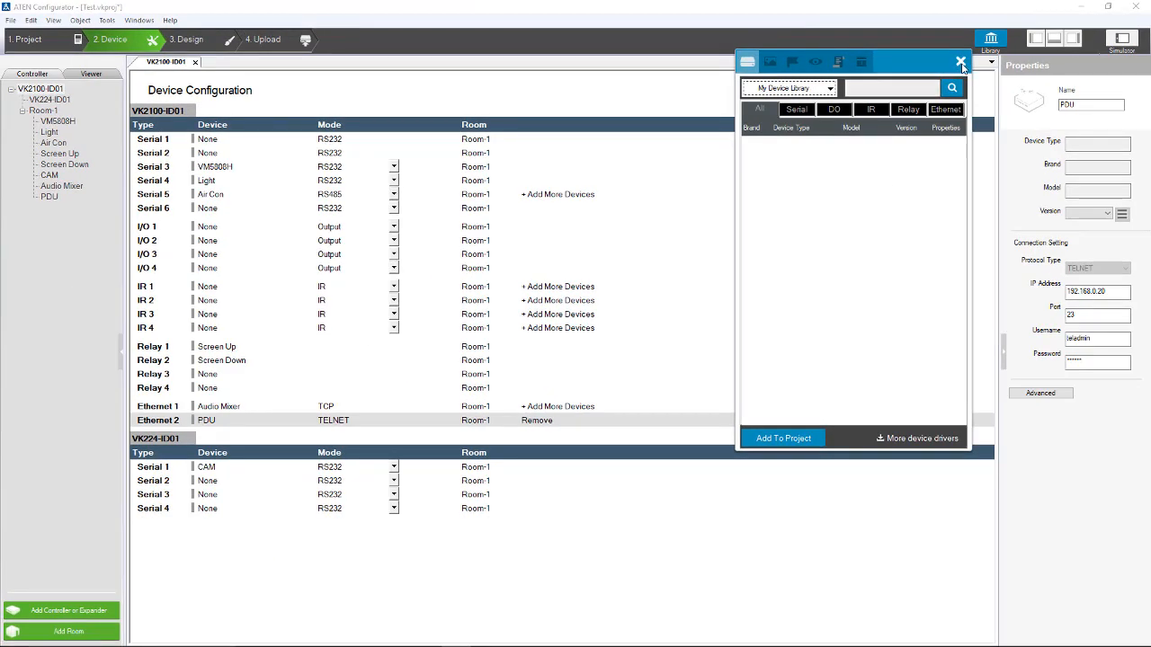
pyautogui.click(961, 64)
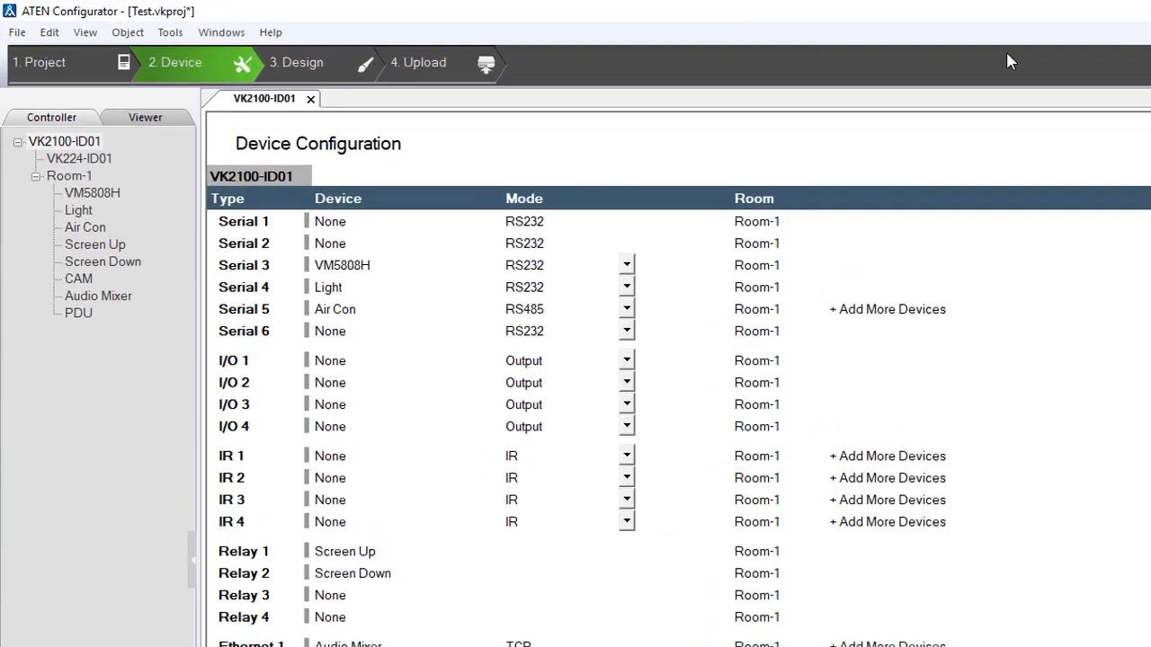
# Step: Launch the Database Generator from the Tools menu
pyautogui.click(176, 34)
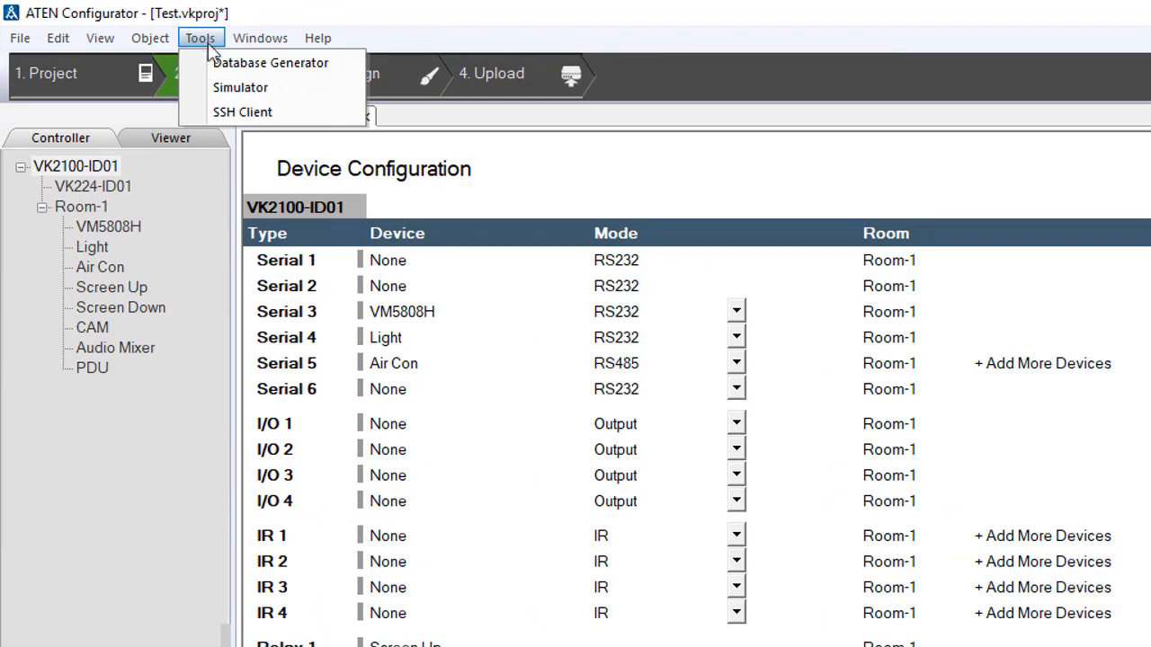
pyautogui.click(222, 72)
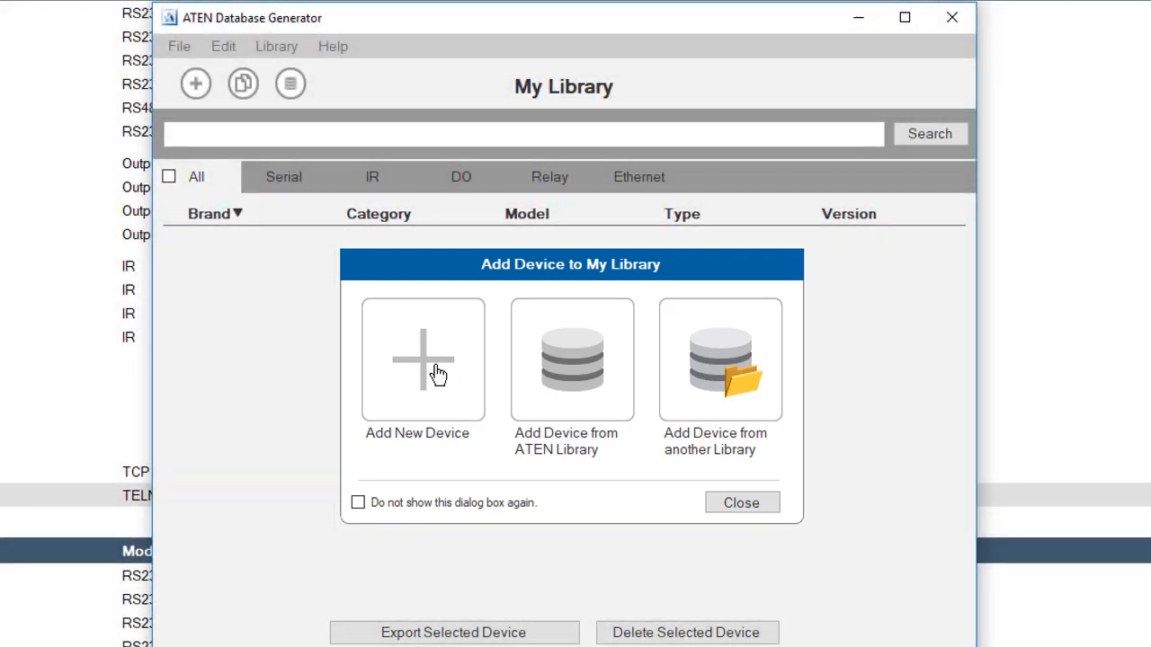
# Step: Add a new device: brand Aten, category PDU, model PE8108G, version 1
pyautogui.click(438, 375)
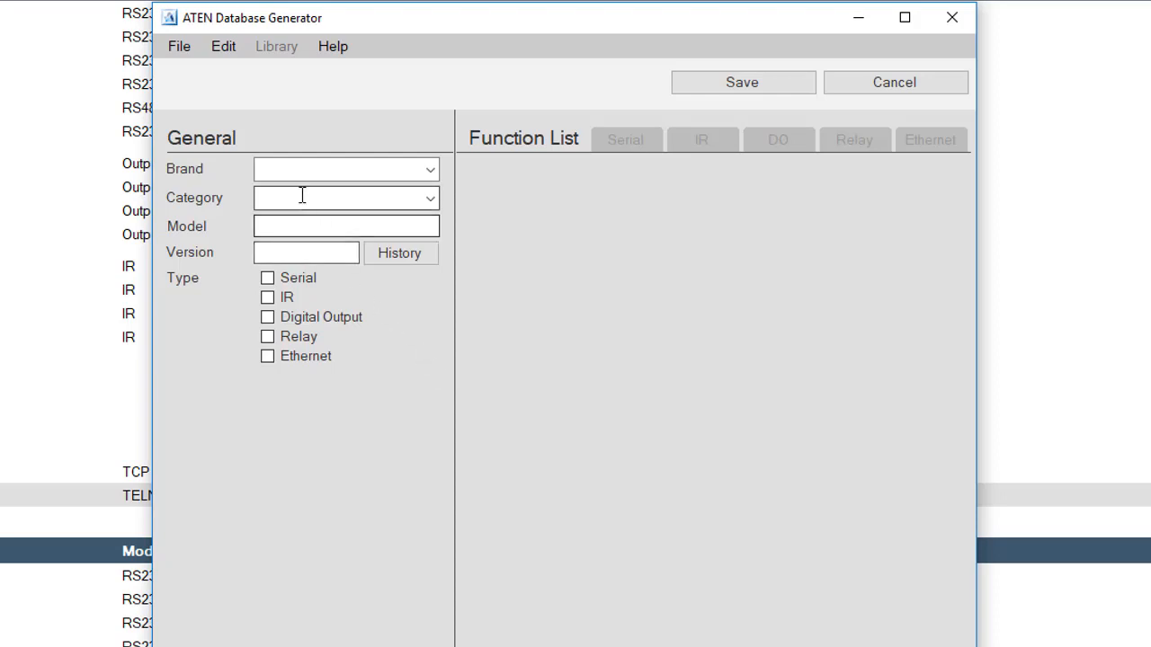
pyautogui.click(290, 168)
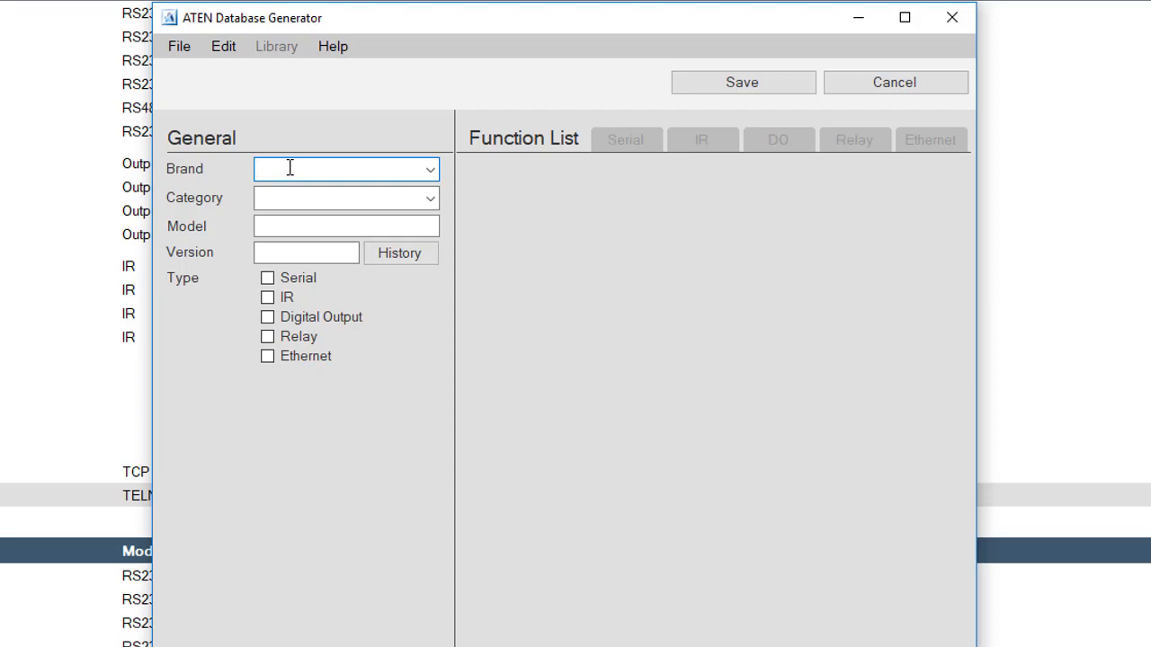
pyautogui.write('A')
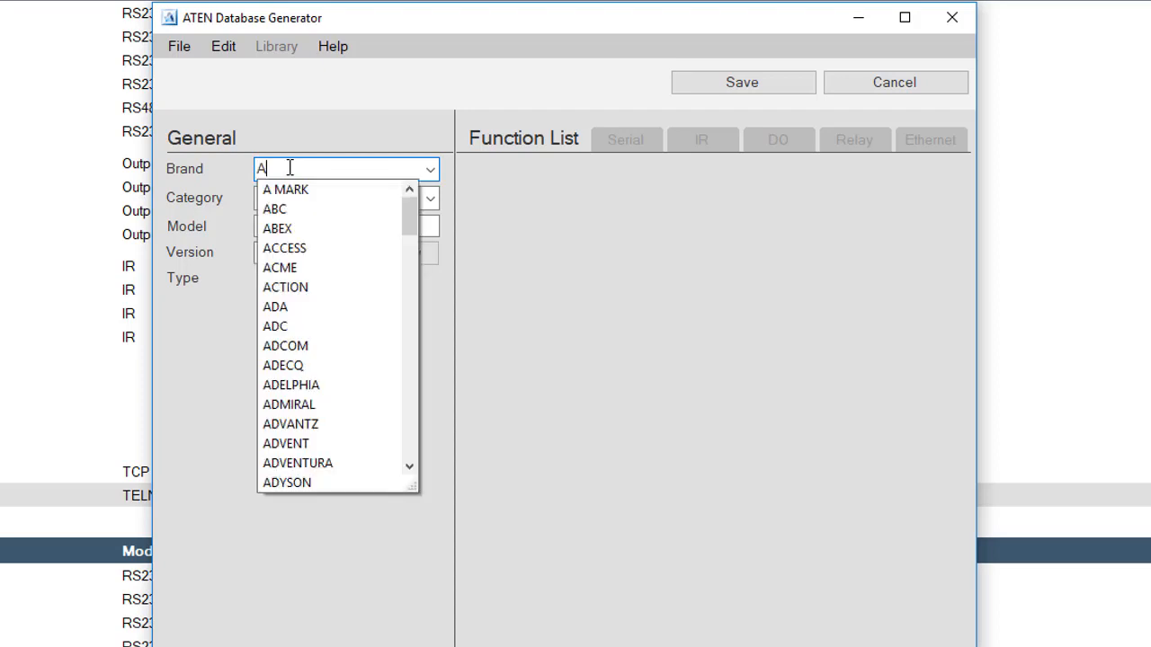
pyautogui.write('TEN')
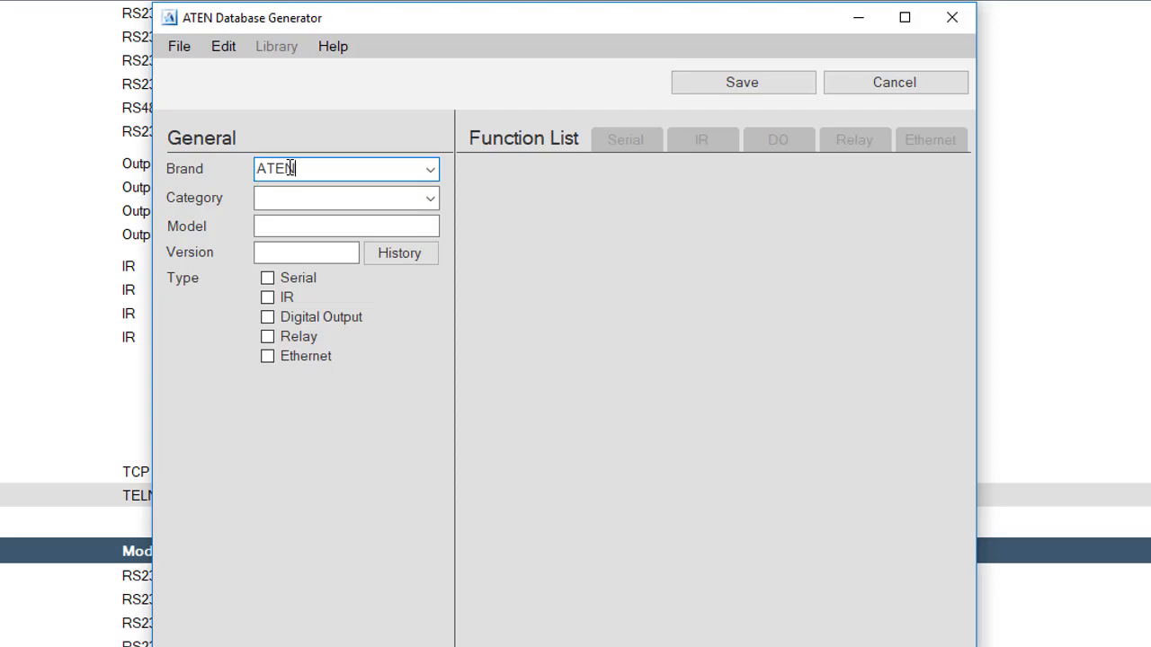
pyautogui.click(286, 195)
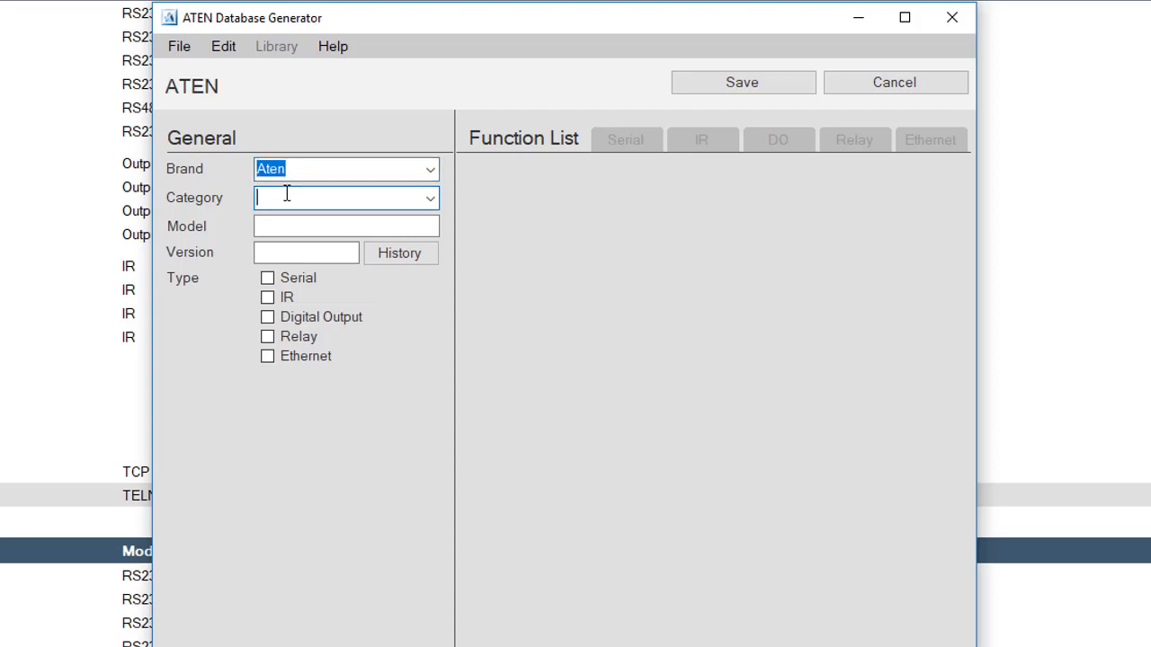
pyautogui.write('PDU')
pyautogui.click(270, 226)
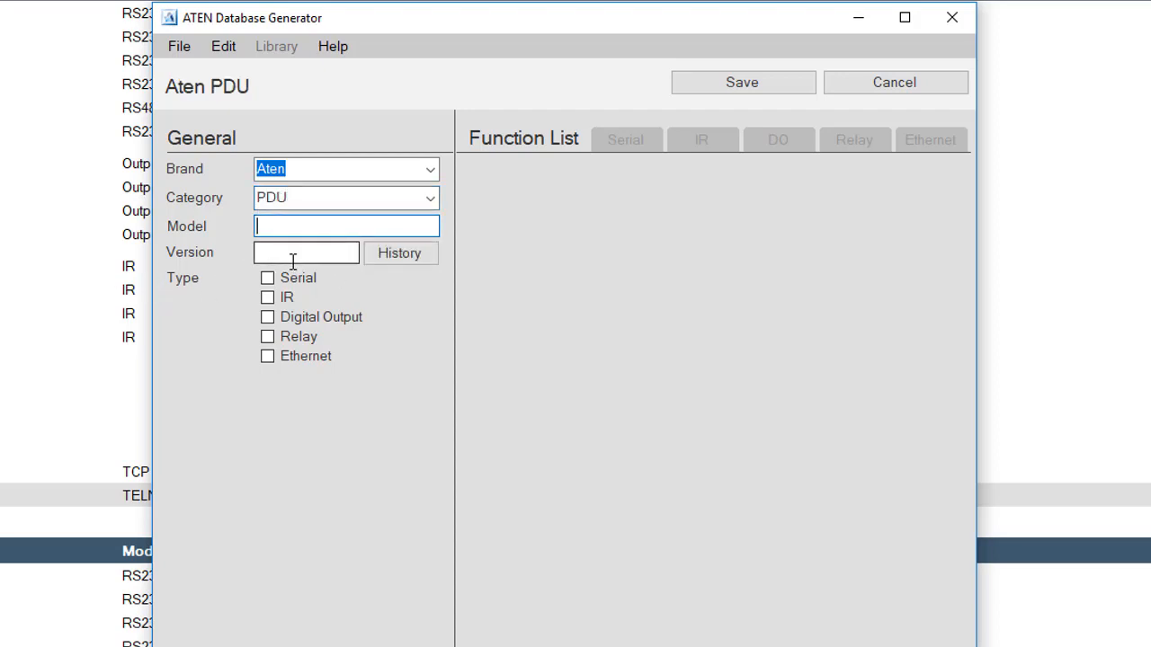
pyautogui.write('PE8108')
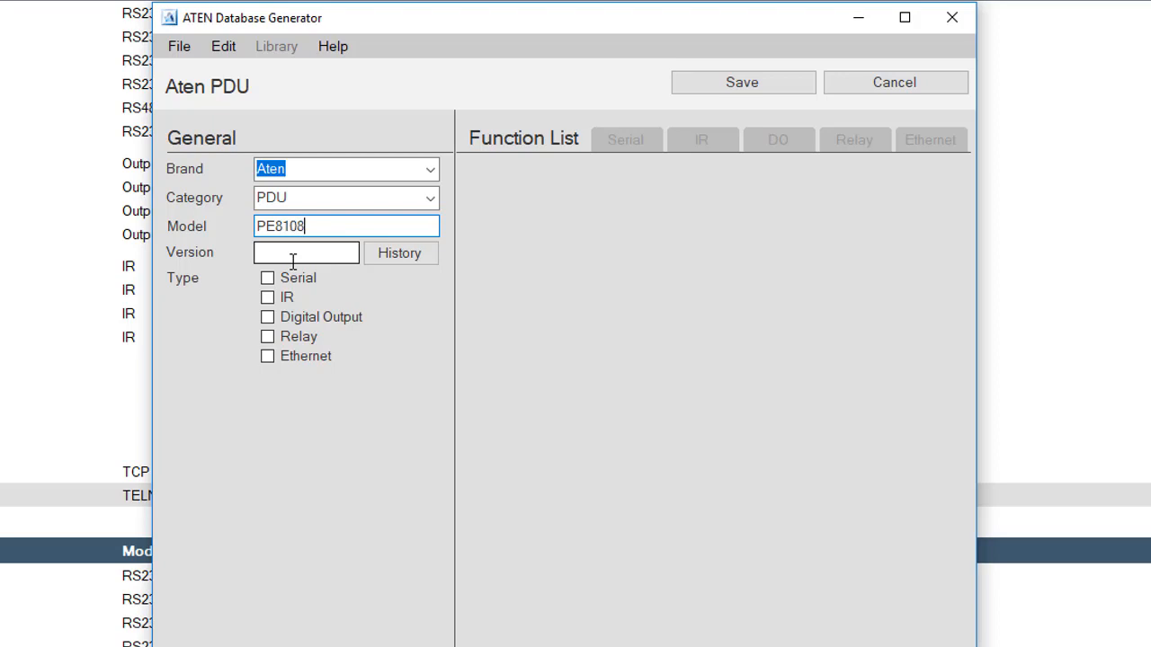
pyautogui.write('G')
pyautogui.click(279, 251)
pyautogui.write('1')
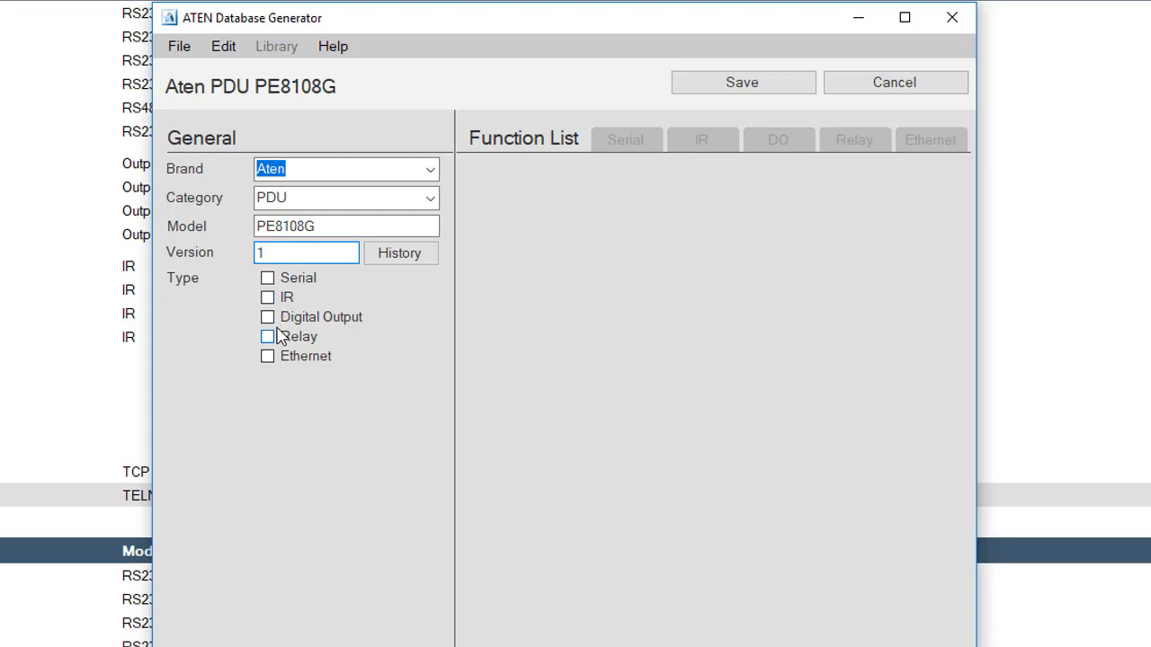
# Step: Set PE8108G as an Ethernet device (TELNET port 23) and add a function named ON/OFF
pyautogui.click(268, 357)
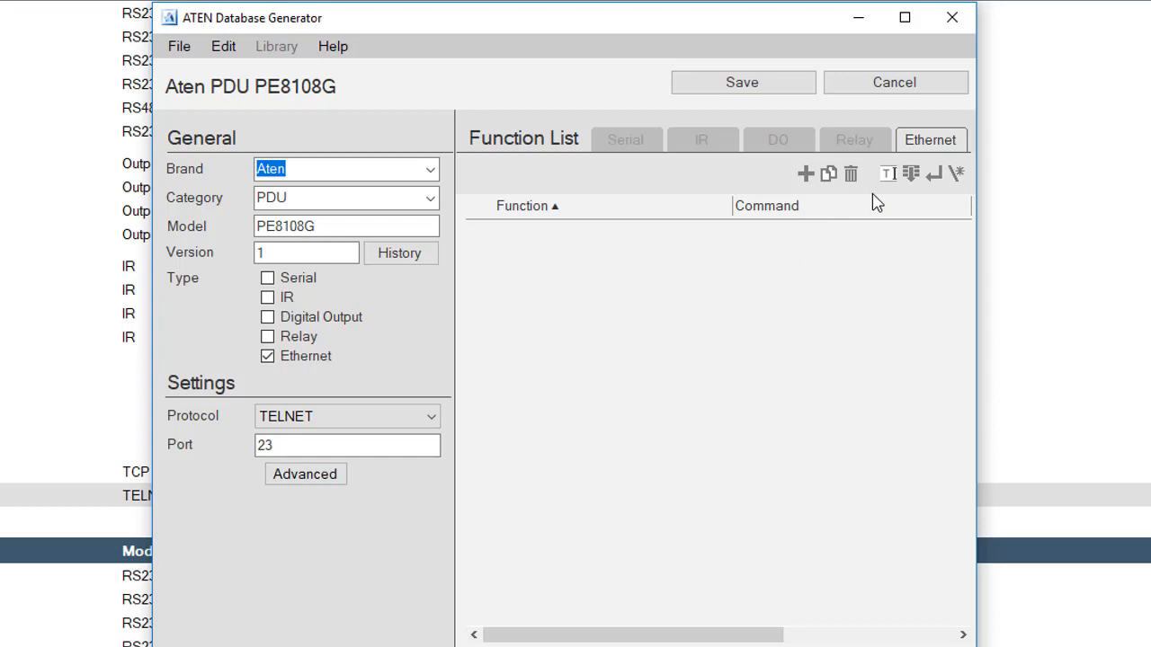
pyautogui.click(806, 176)
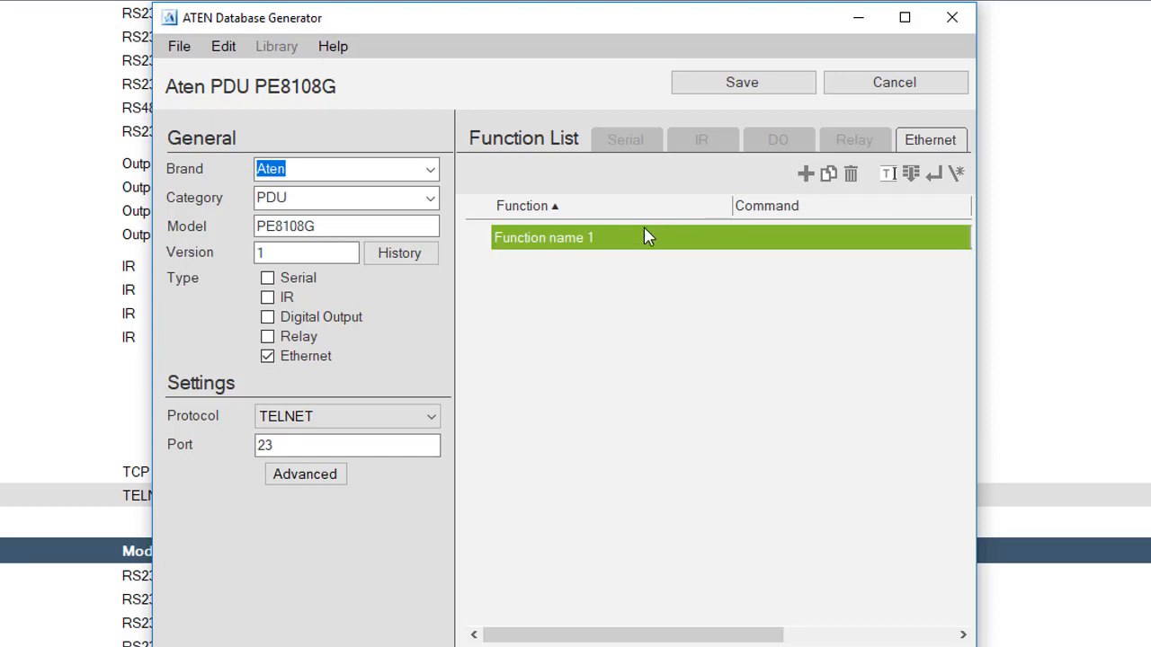
pyautogui.doubleClick(582, 241)
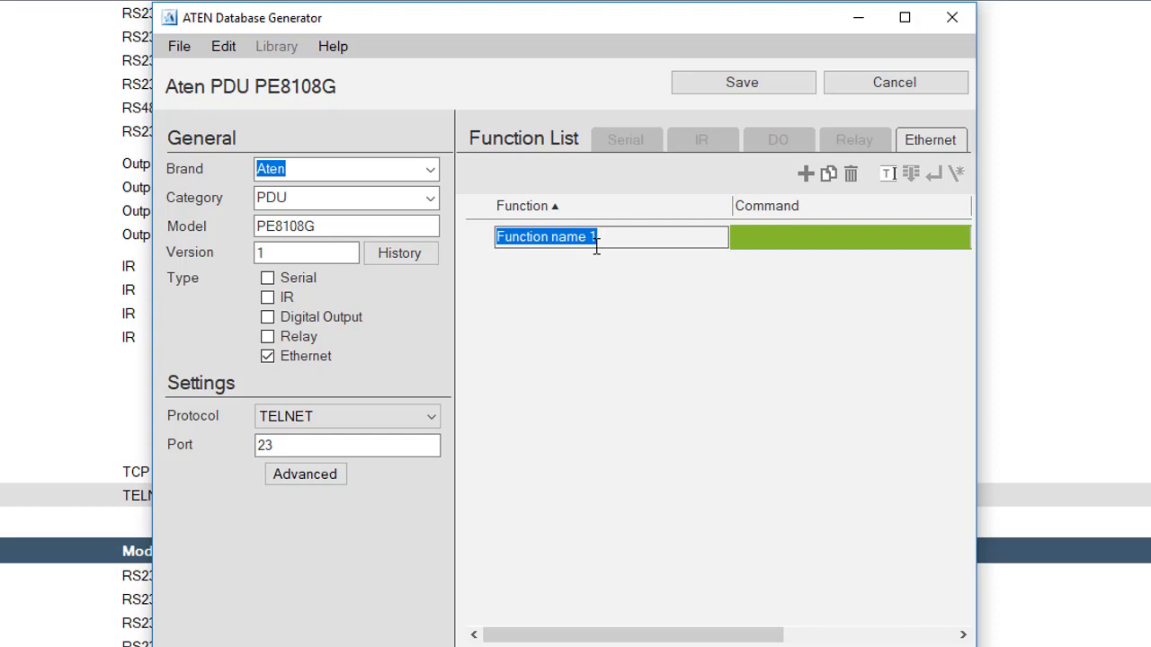
pyautogui.write('O')
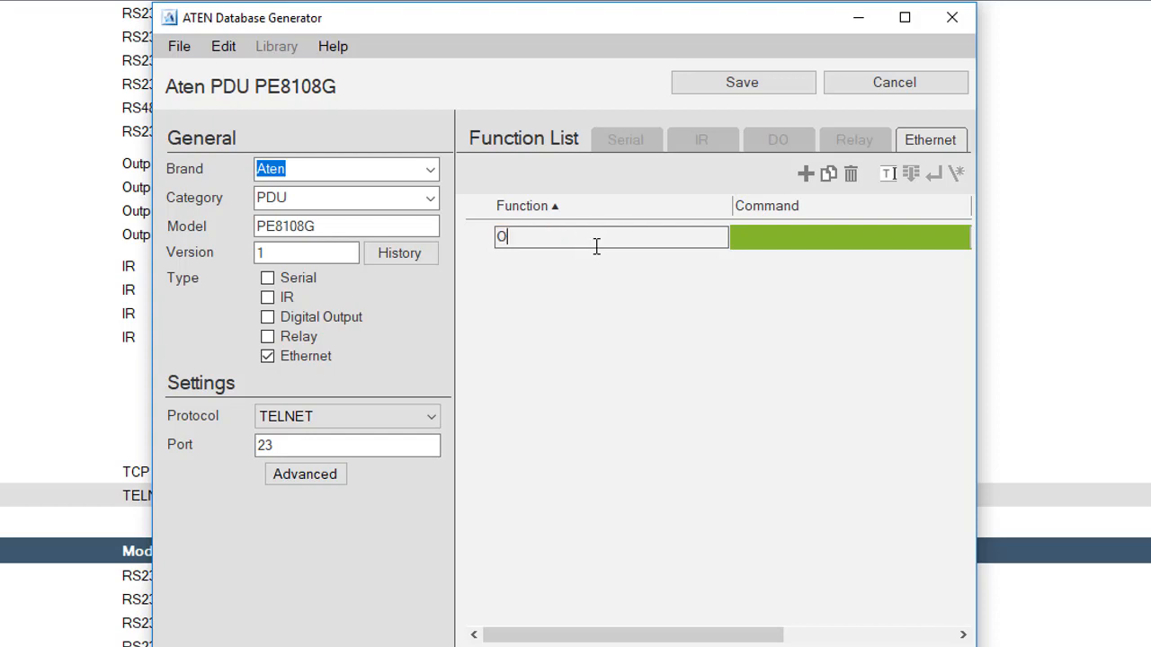
pyautogui.write('N/OFF')
pyautogui.click(663, 308)
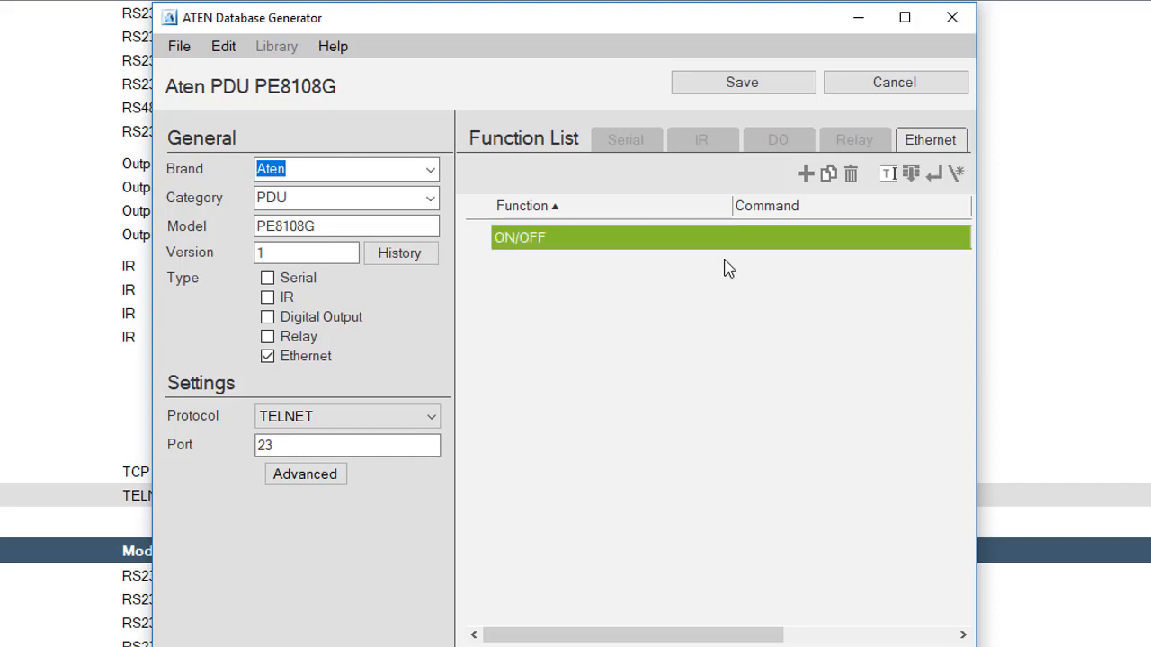
pyautogui.click(803, 237)
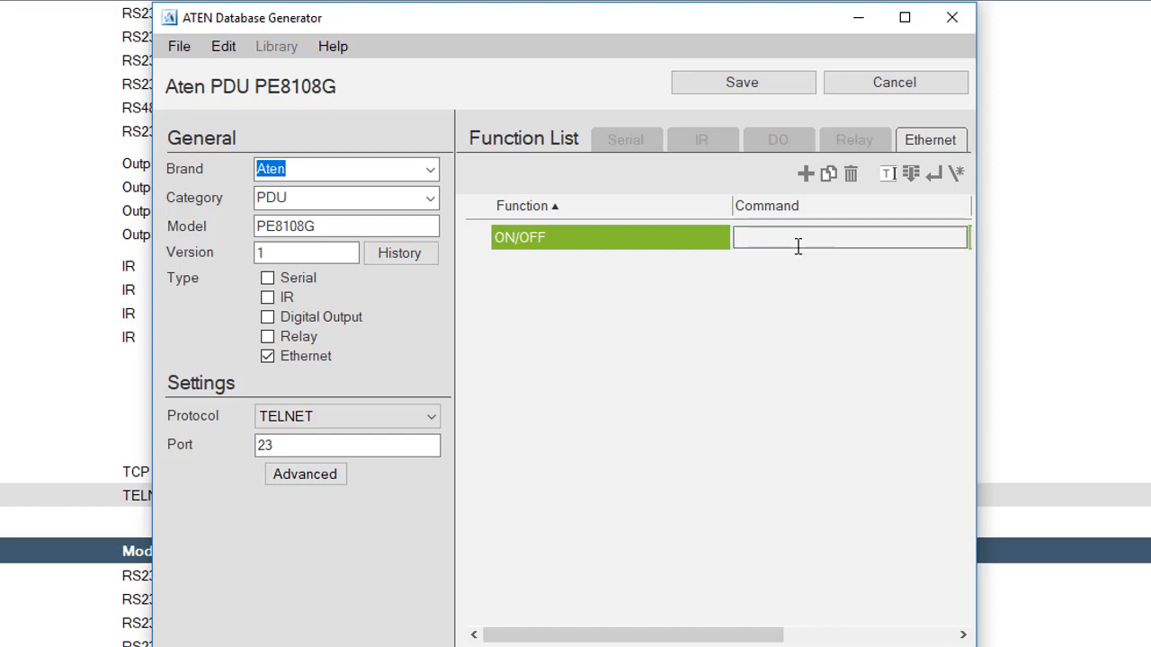
# Step: Enter the ON/OFF command 'sw o01 on imme' with a \r\n line ending
pyautogui.write('s')
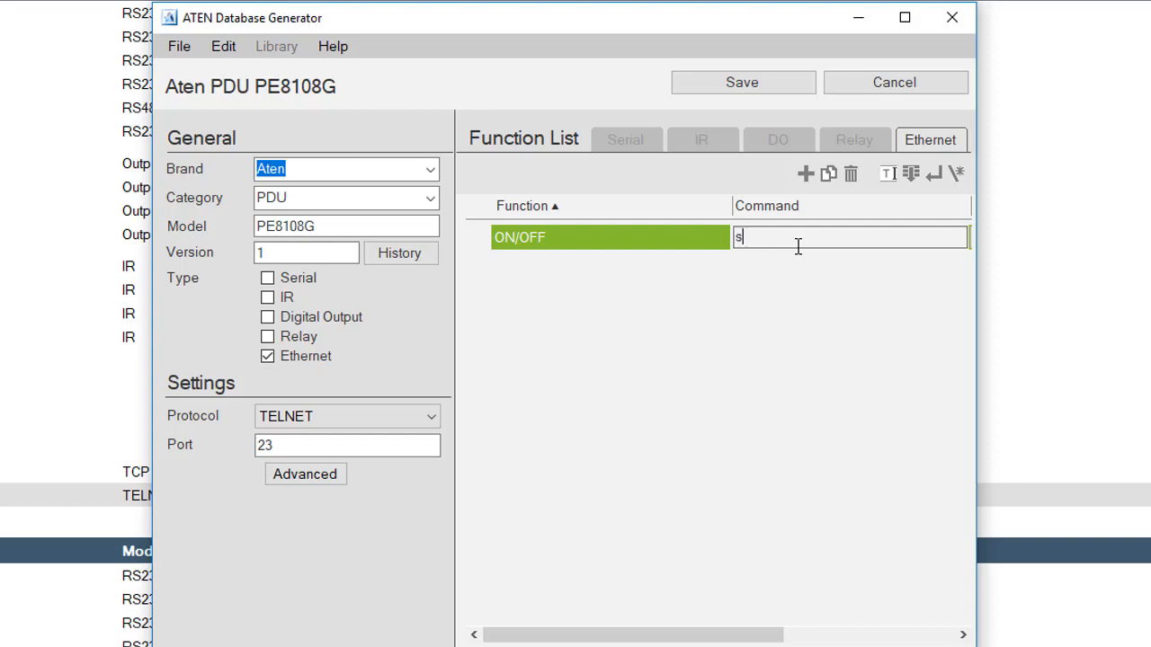
pyautogui.write('w o01 on imme')
pyautogui.click(935, 176)
pyautogui.click(779, 236)
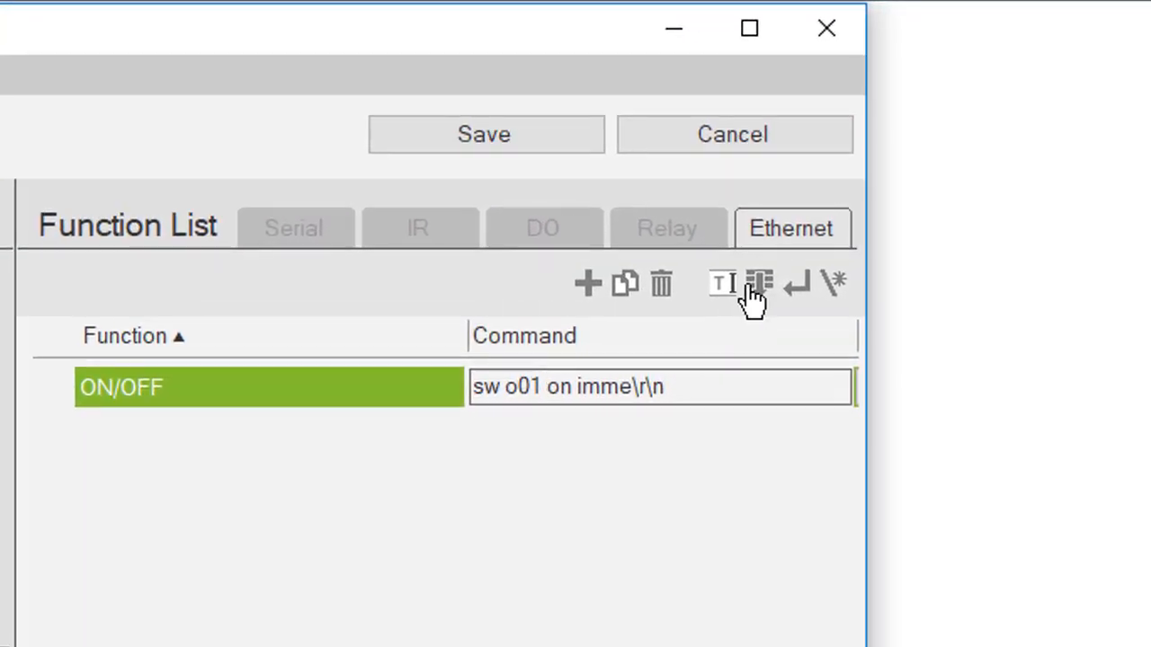
# Step: Replace the outlet number 01 with a bracketed [01-08] parameter
pyautogui.click(759, 284)
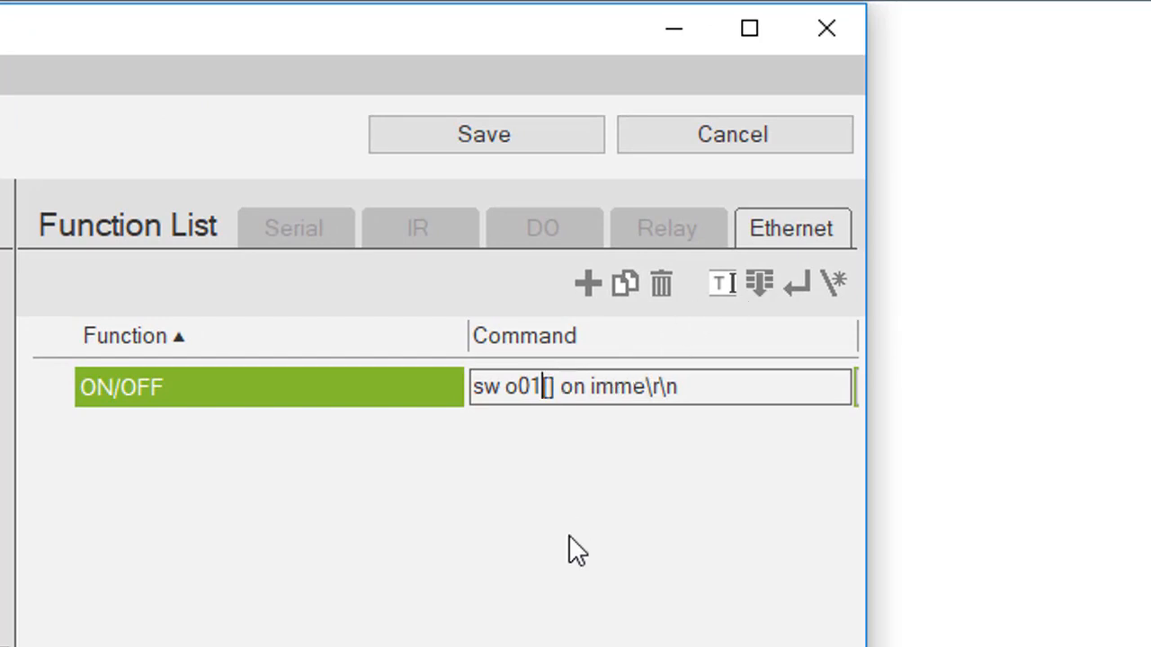
pyautogui.press('BackSpace')
pyautogui.press('BackSpace')
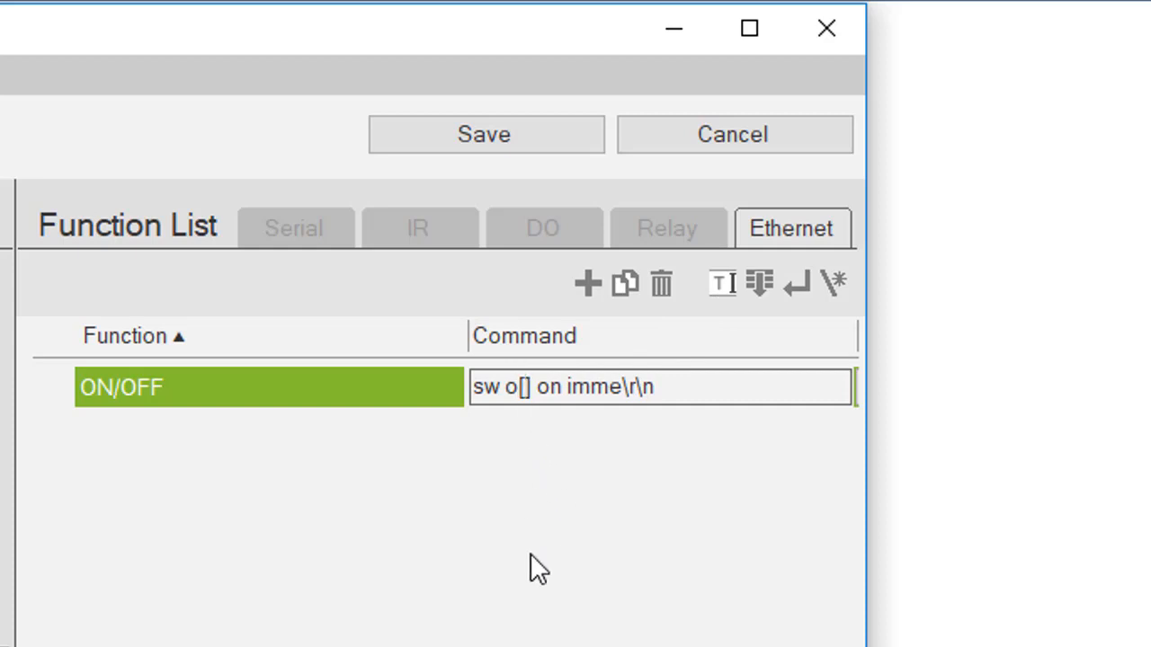
pyautogui.write('01')
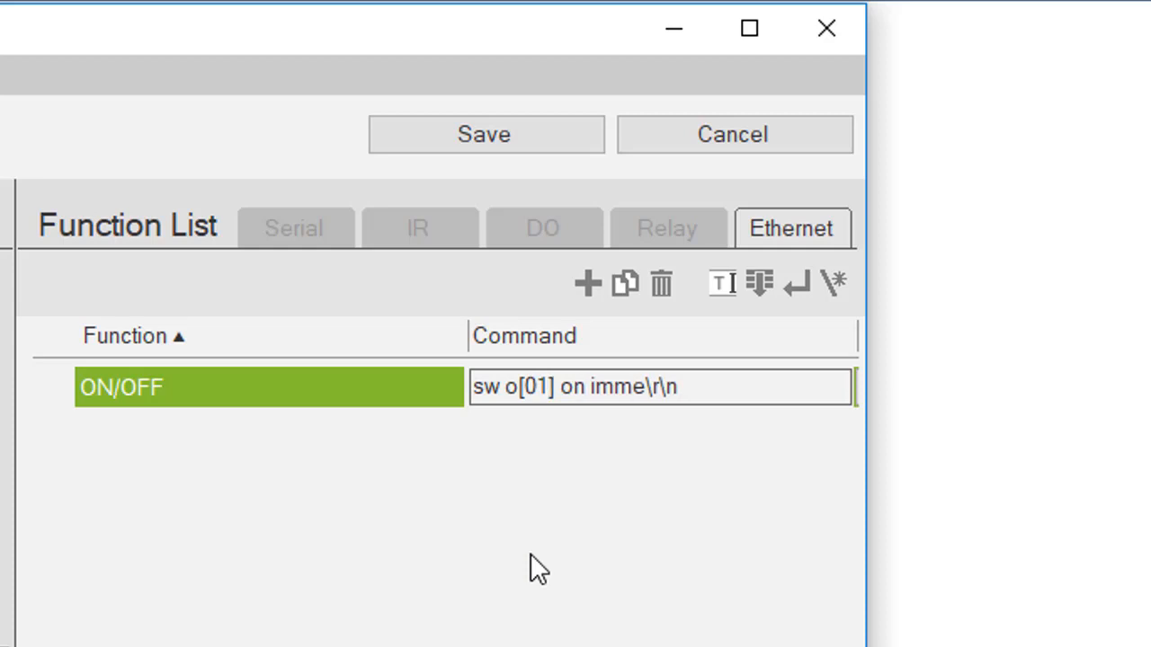
pyautogui.write('-')
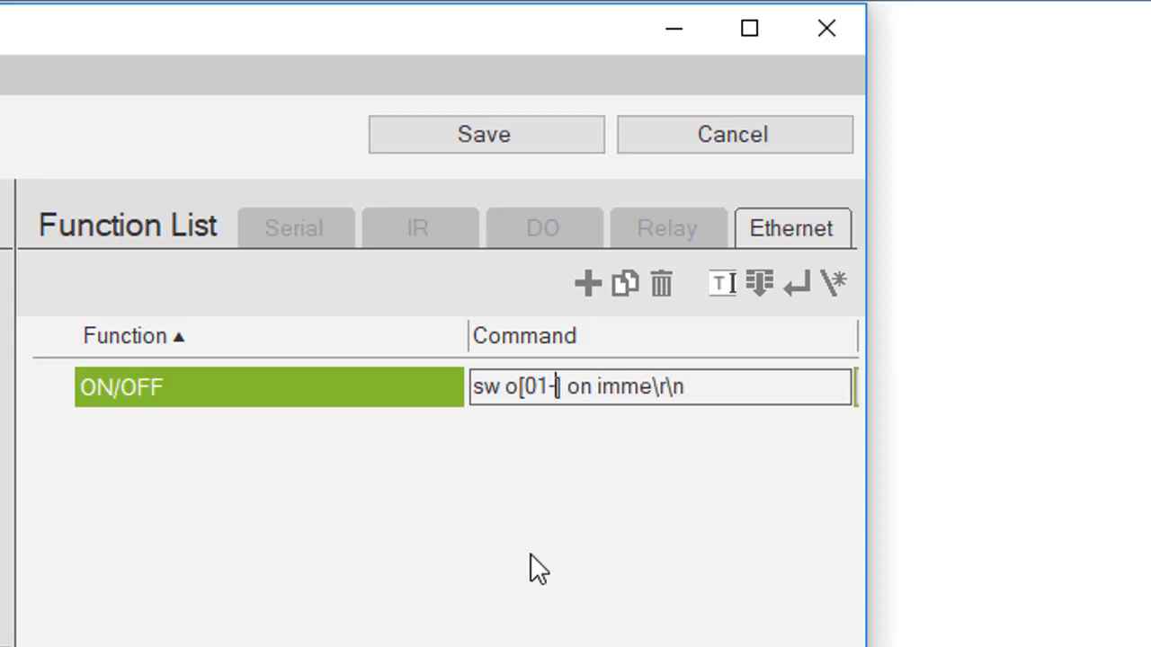
pyautogui.write('08')
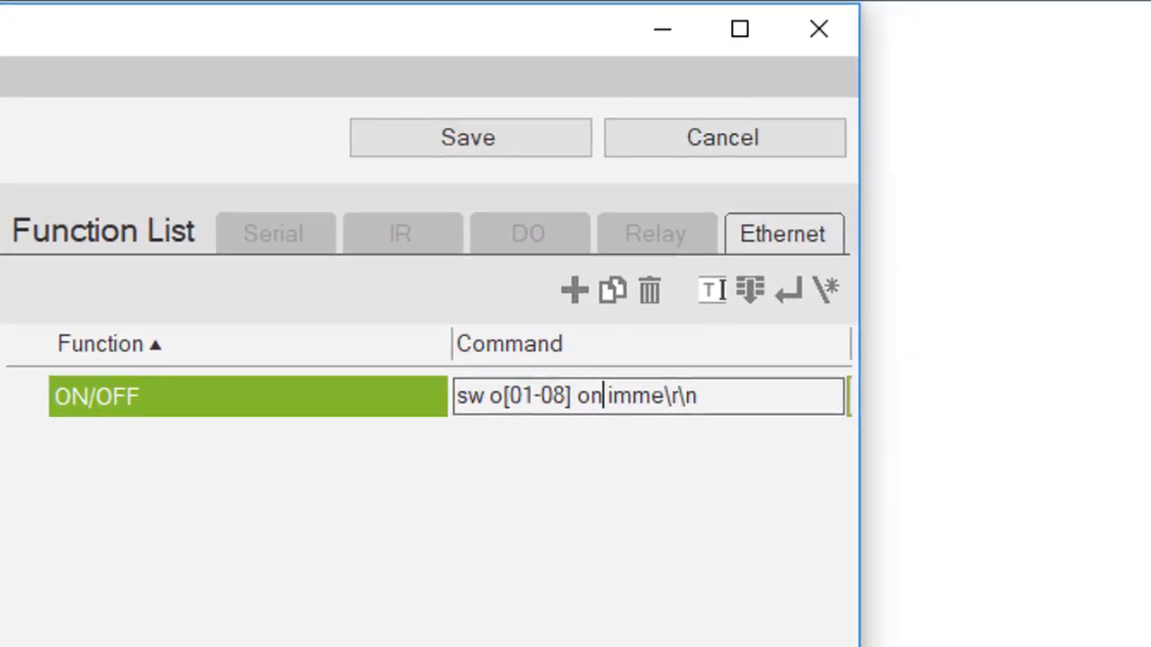
# Step: Replace 'on' with an [on,off] choice, giving sw o[01-08] [on,off] imme\r\n
pyautogui.press('BackSpace')
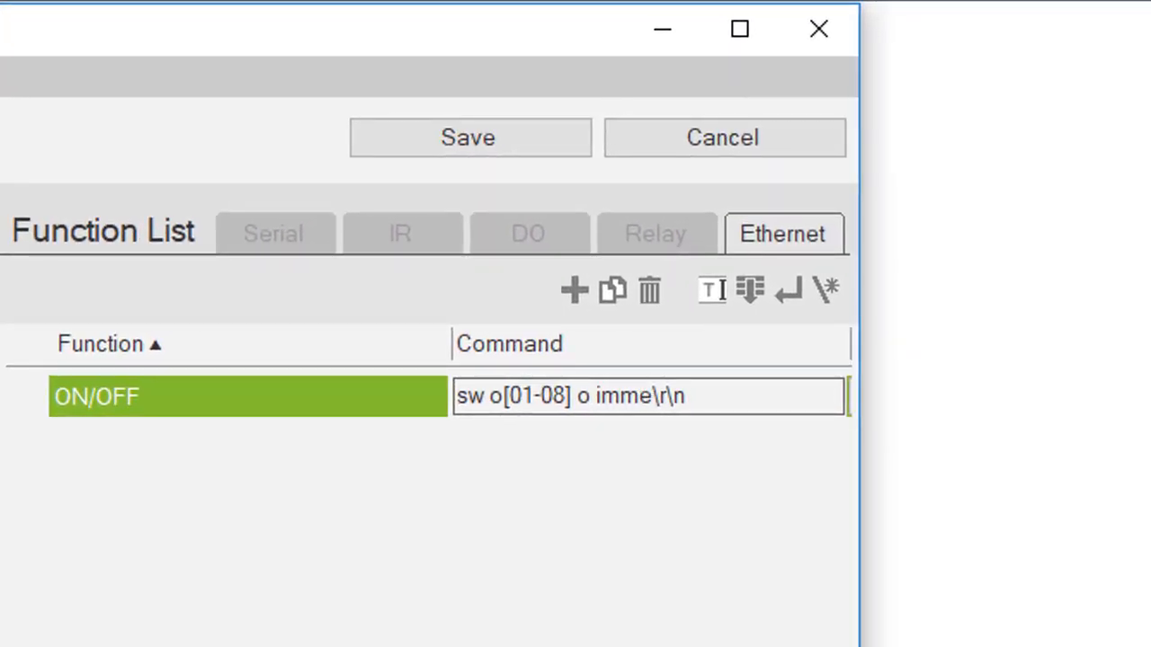
pyautogui.press('BackSpace')
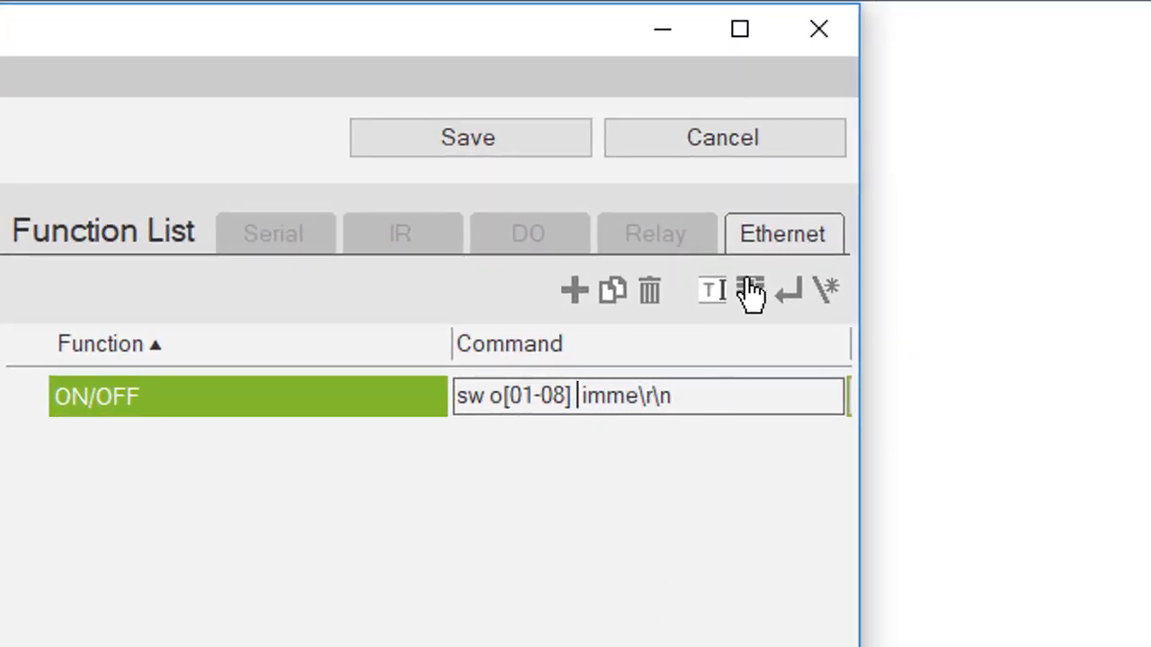
pyautogui.click(751, 293)
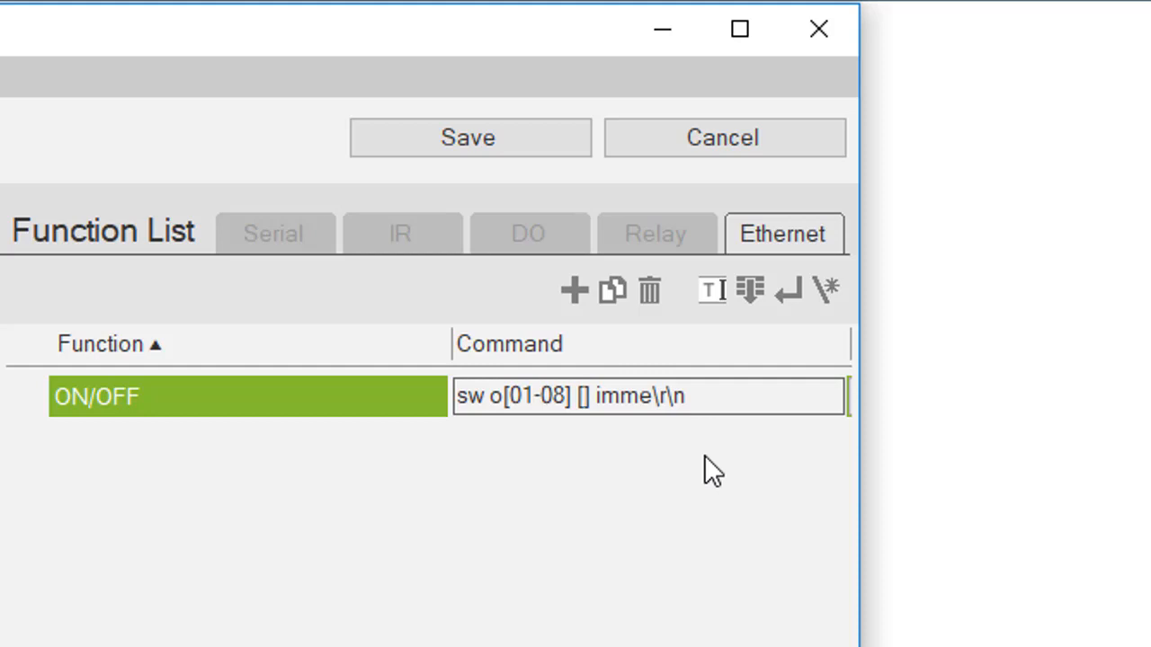
pyautogui.write('on')
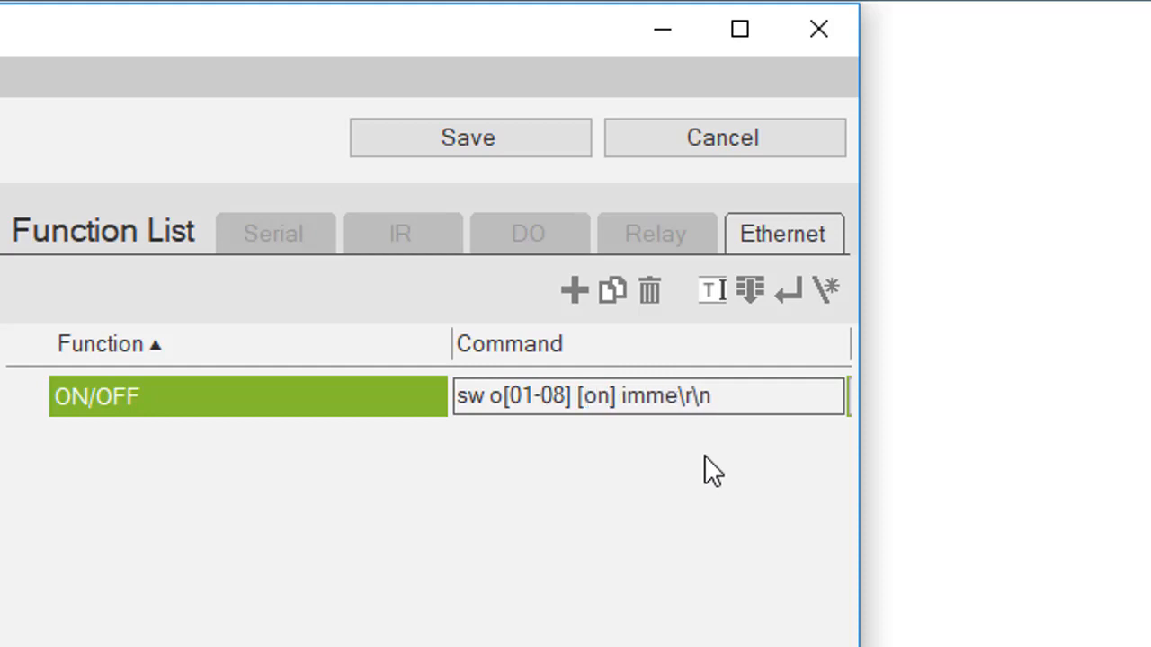
pyautogui.write(',')
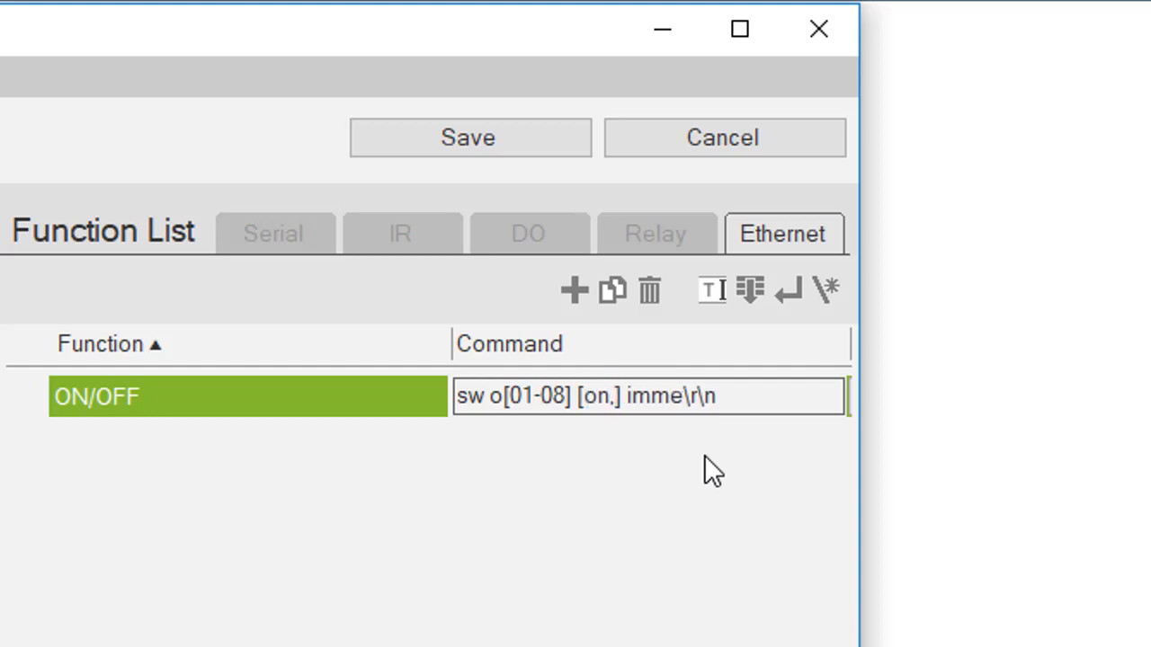
pyautogui.write('off')
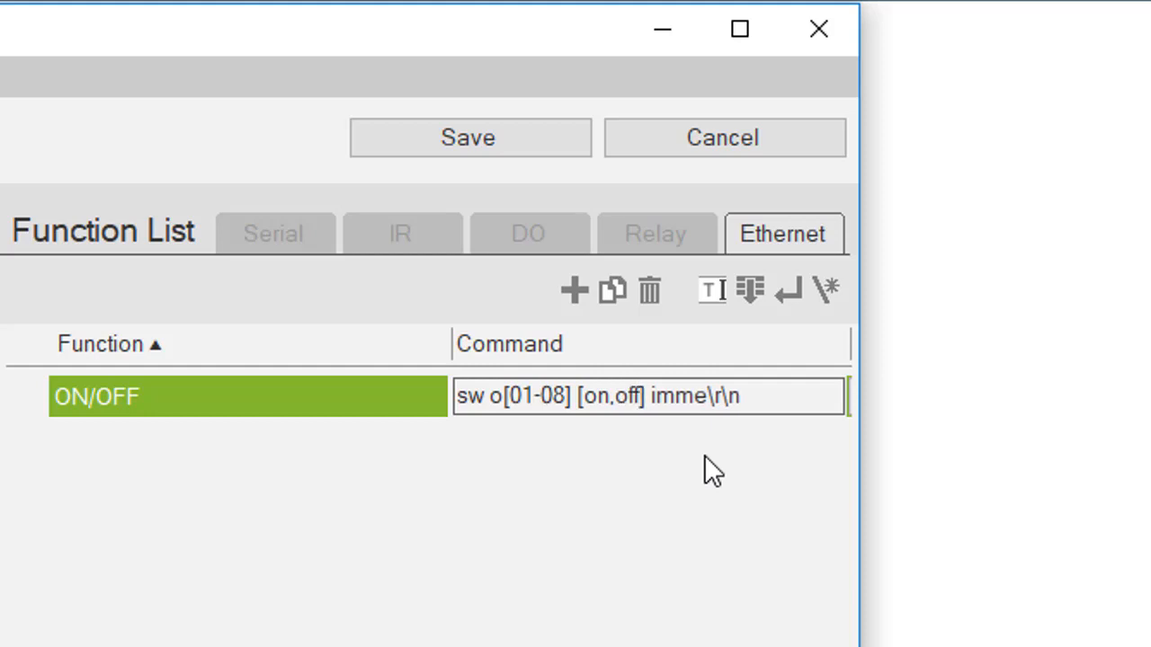
pyautogui.click(650, 503)
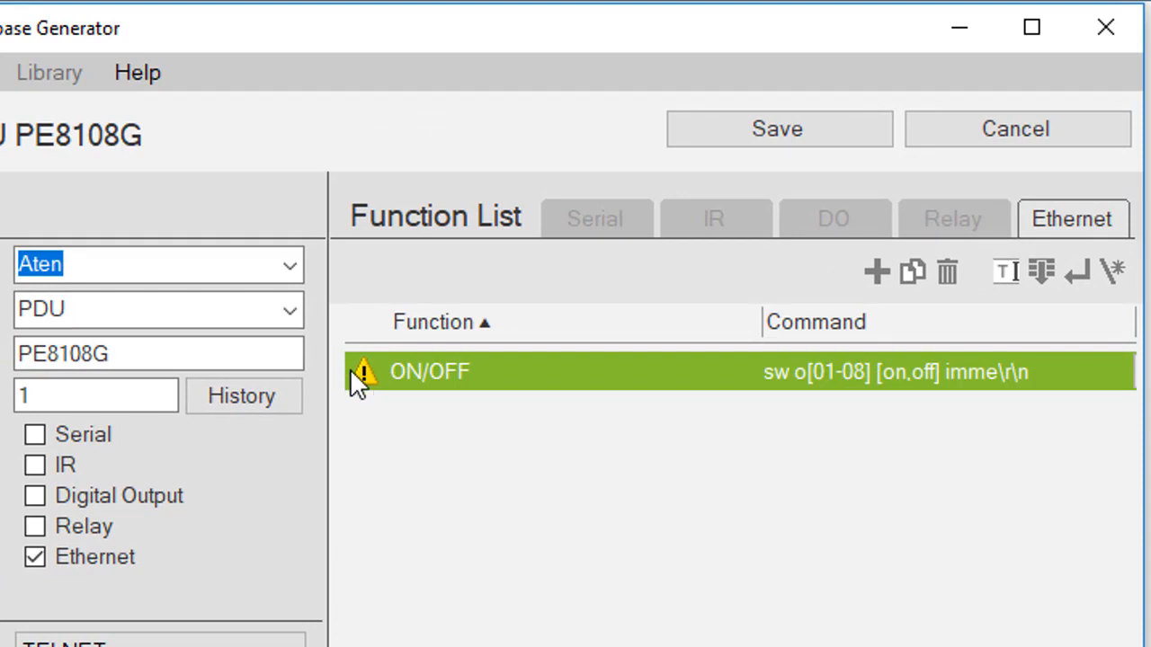
# Step: Append ** to the function name, making it ON/OFF**
pyautogui.moveTo(363, 382)
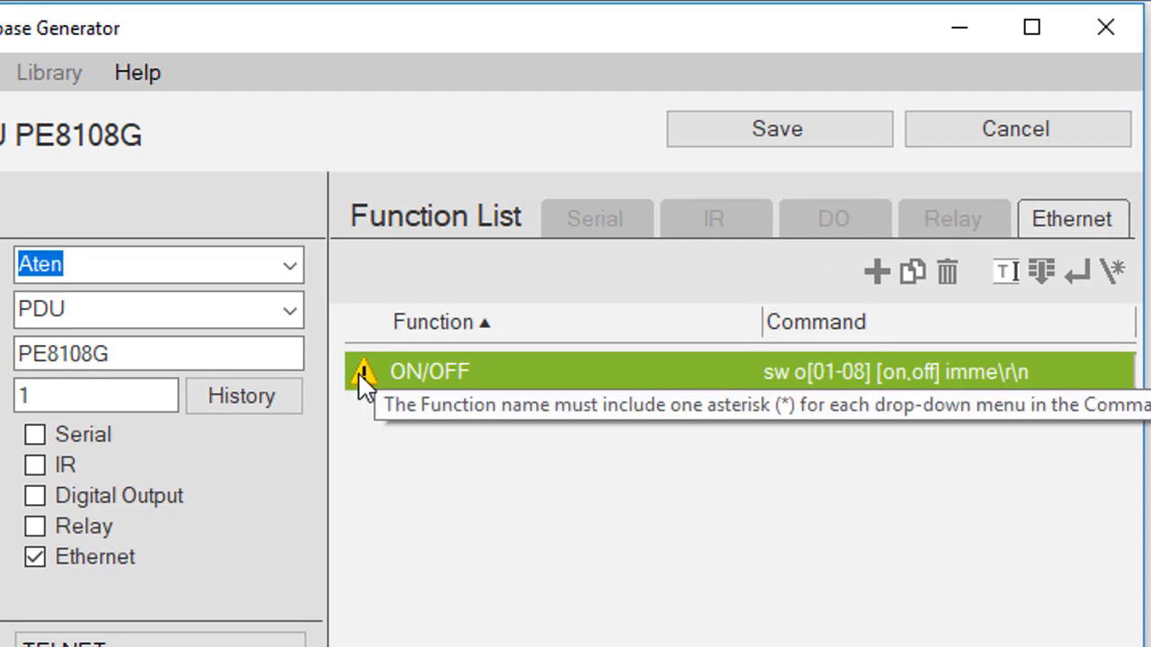
pyautogui.click(470, 370)
pyautogui.click(480, 376)
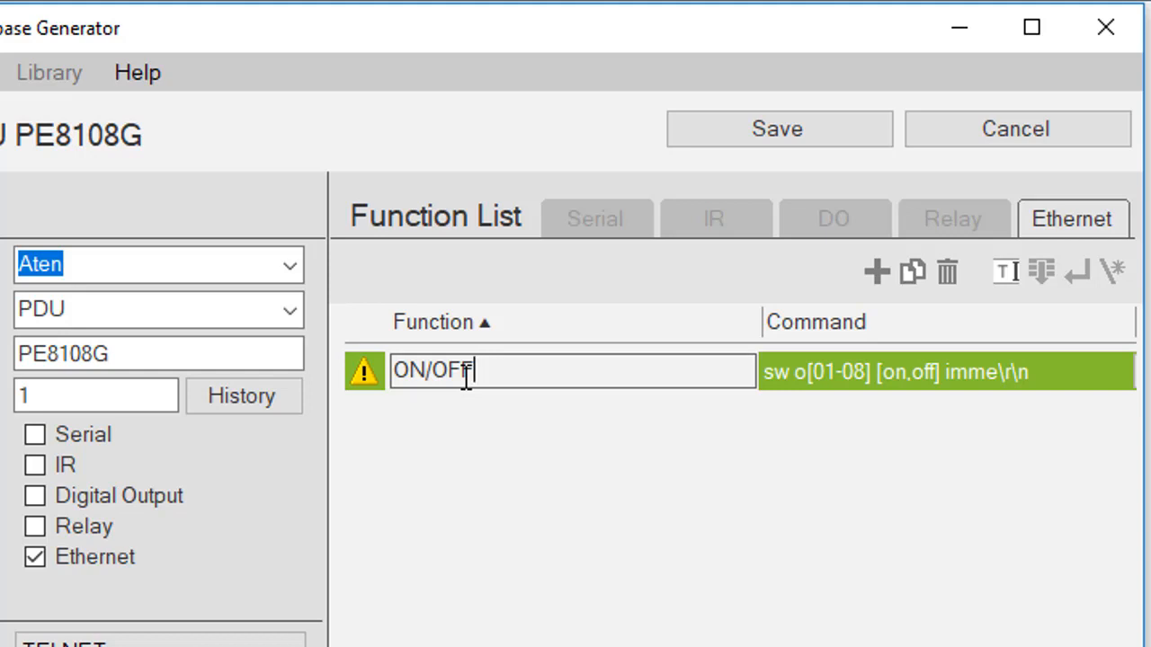
pyautogui.write('**')
pyautogui.press('Return')
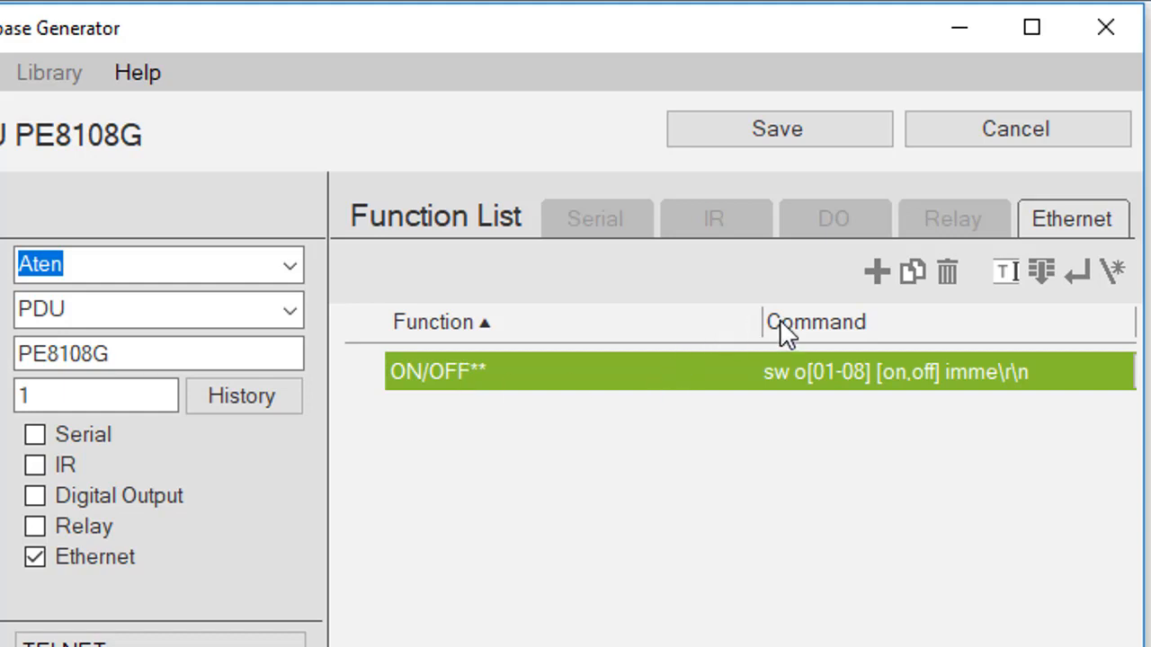
# Step: Add a second function named On/off
pyautogui.click(878, 273)
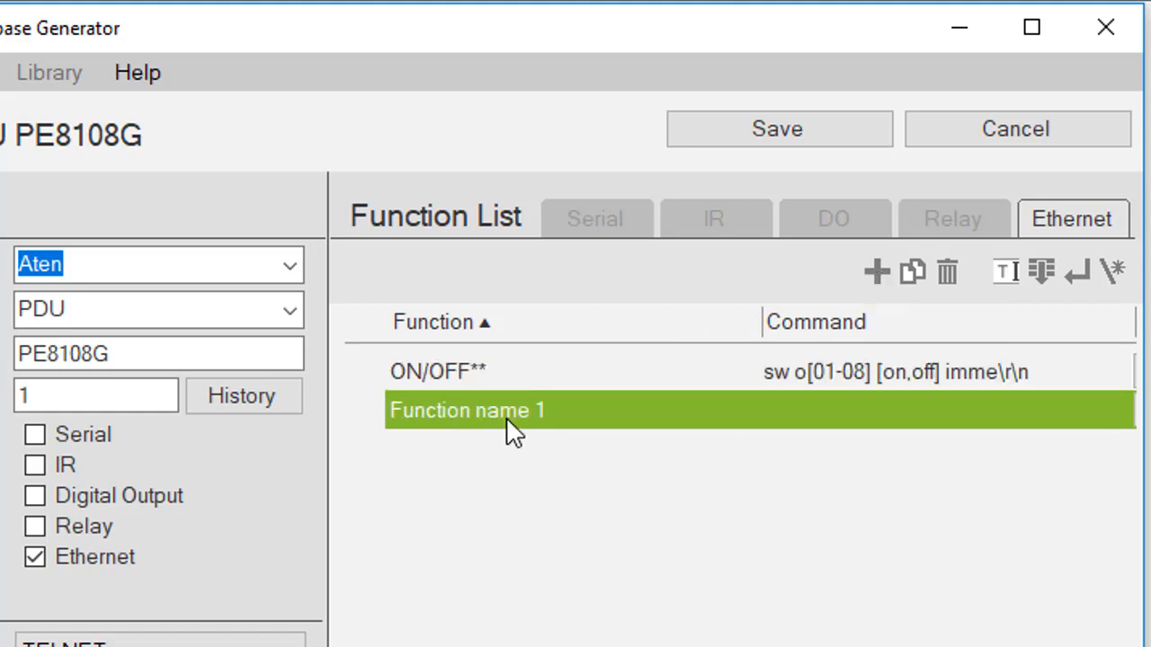
pyautogui.click(484, 414)
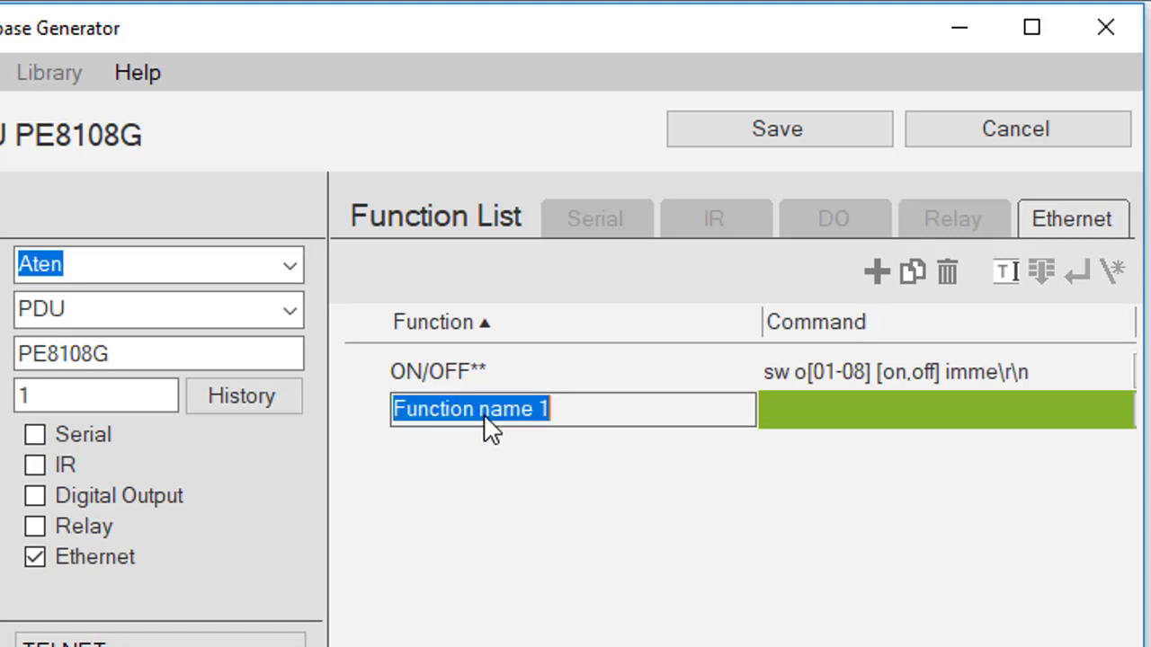
pyautogui.write('O')
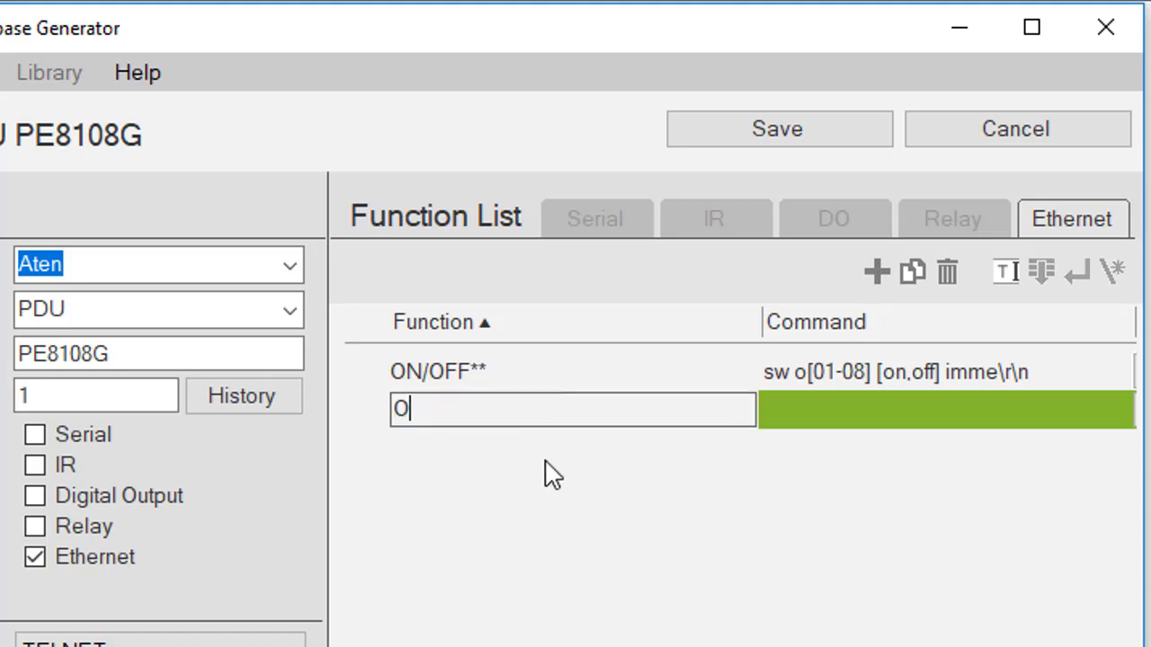
pyautogui.write('n/off')
pyautogui.press('Return')
# Step: Give On/off the command sw o()()imme ending with \r\n
pyautogui.click(798, 412)
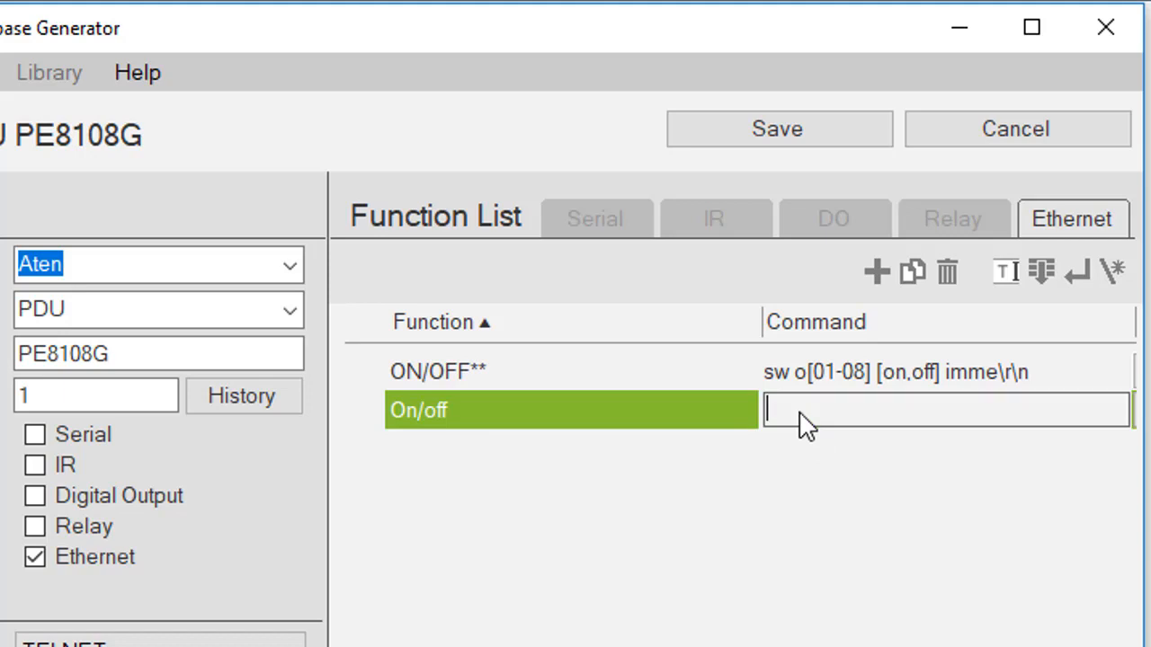
pyautogui.write('S\\')
pyautogui.press('BackSpace')
pyautogui.press('BackSpace')
pyautogui.write('sw o')
pyautogui.write('()')
pyautogui.press('Left')
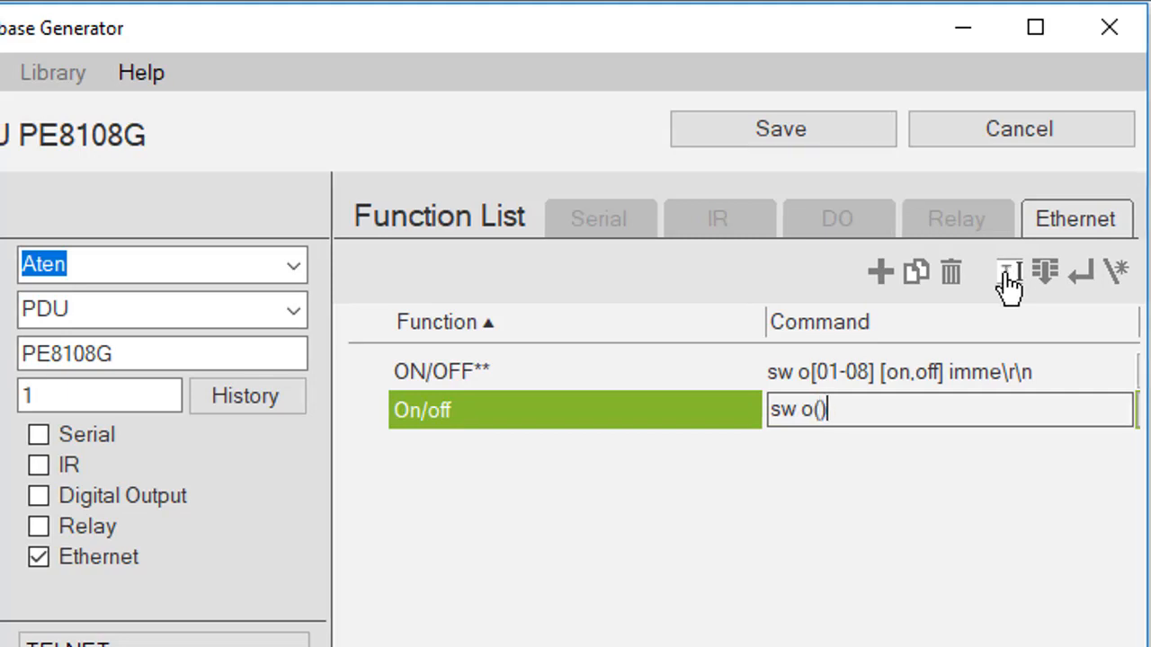
pyautogui.write('()')
pyautogui.press('Right')
pyautogui.write('imme')
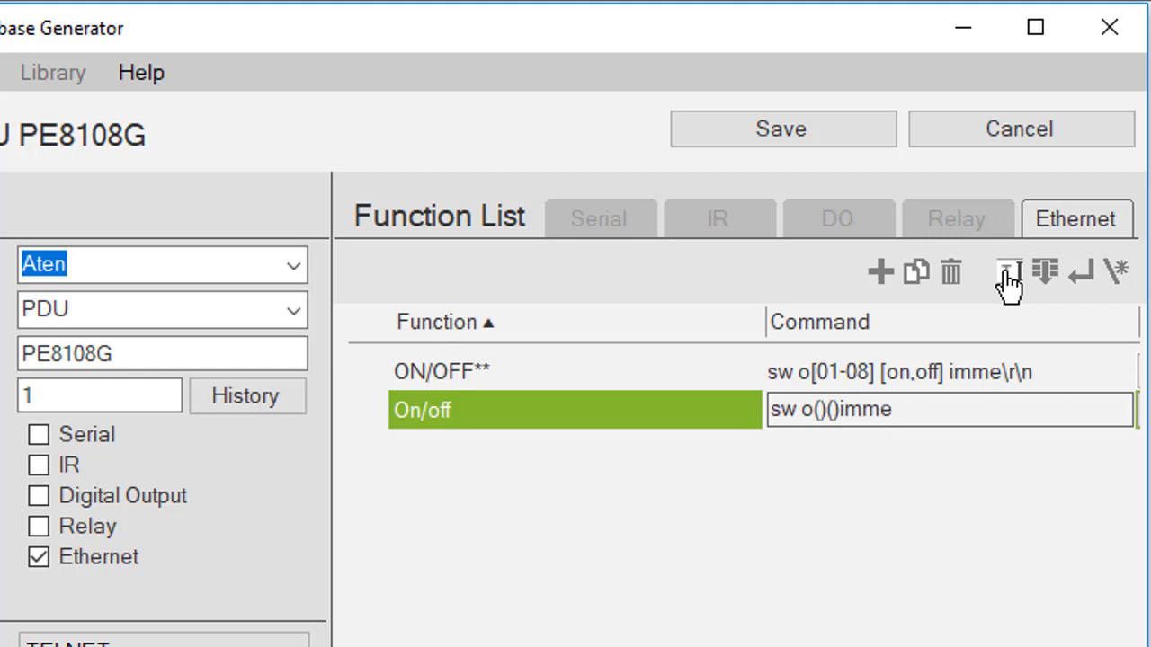
pyautogui.click(1084, 275)
pyautogui.press('Return')
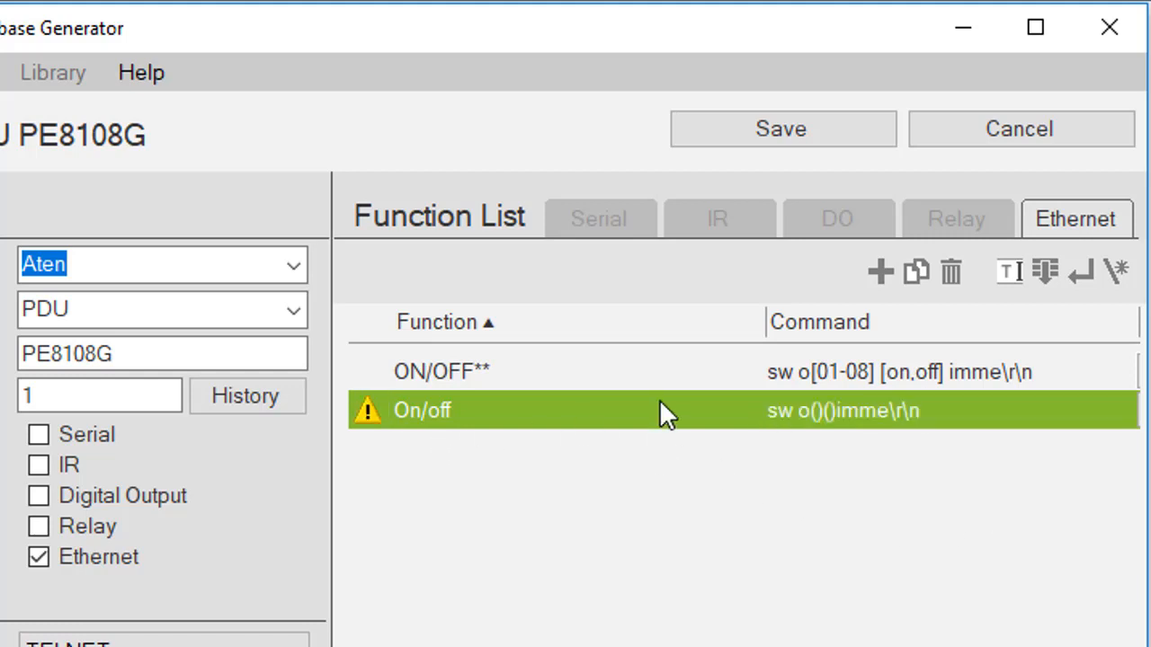
# Step: Rename the function to On/off** and save the PE8108G device
pyautogui.click(459, 413)
pyautogui.click(459, 409)
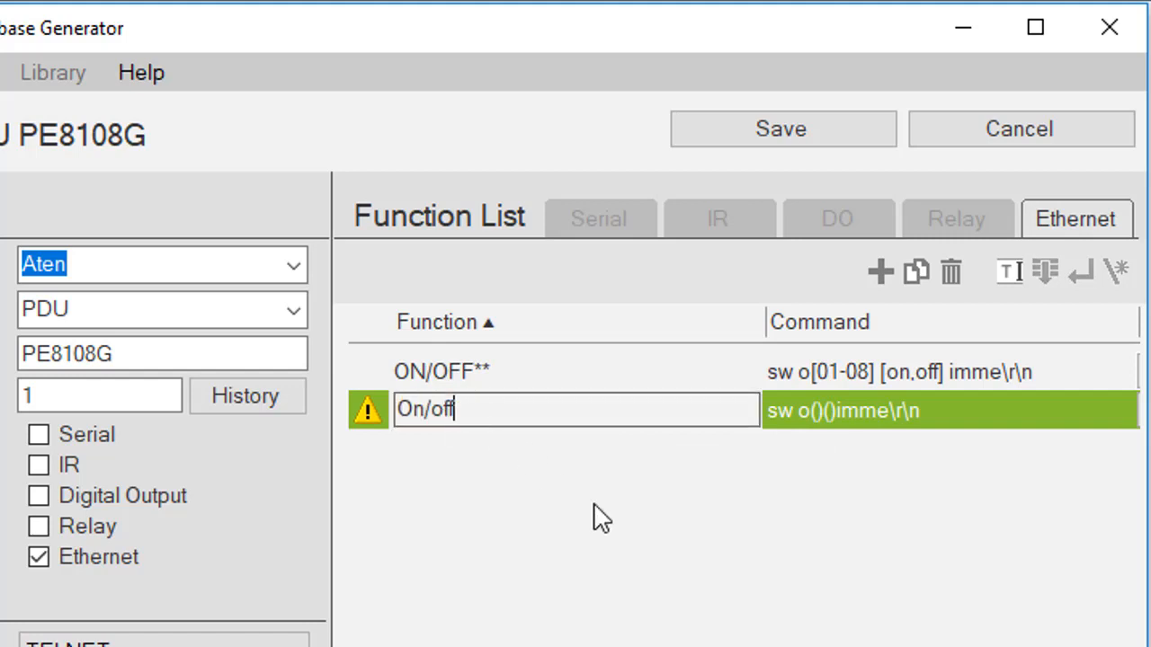
pyautogui.write('**')
pyautogui.press('Return')
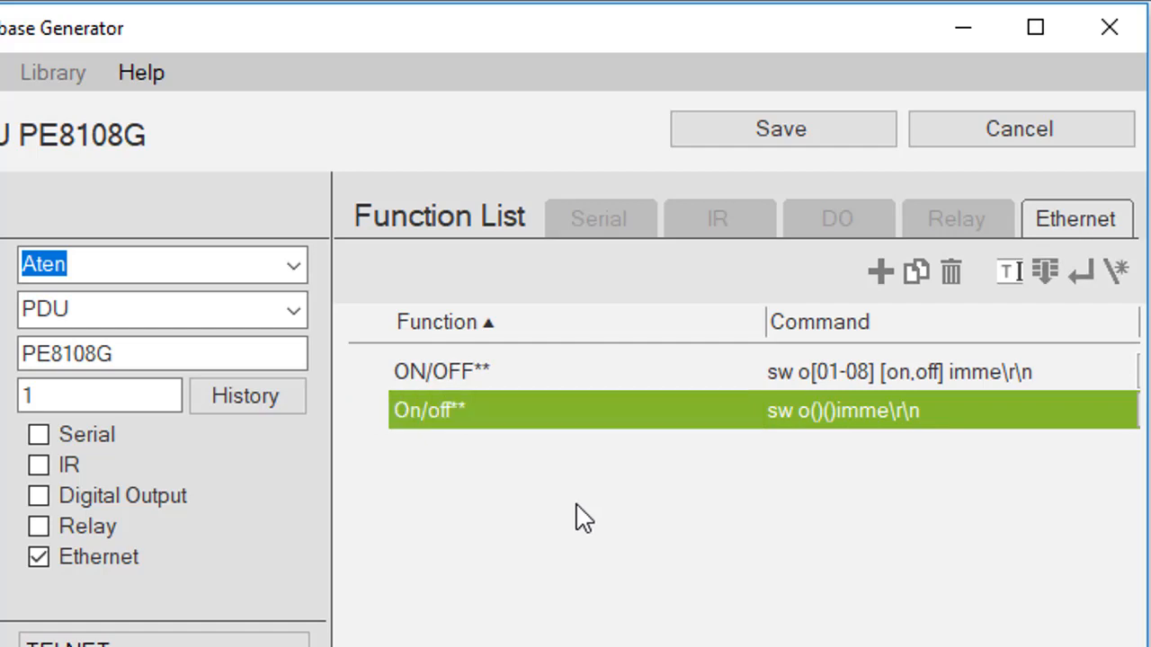
pyautogui.click(739, 141)
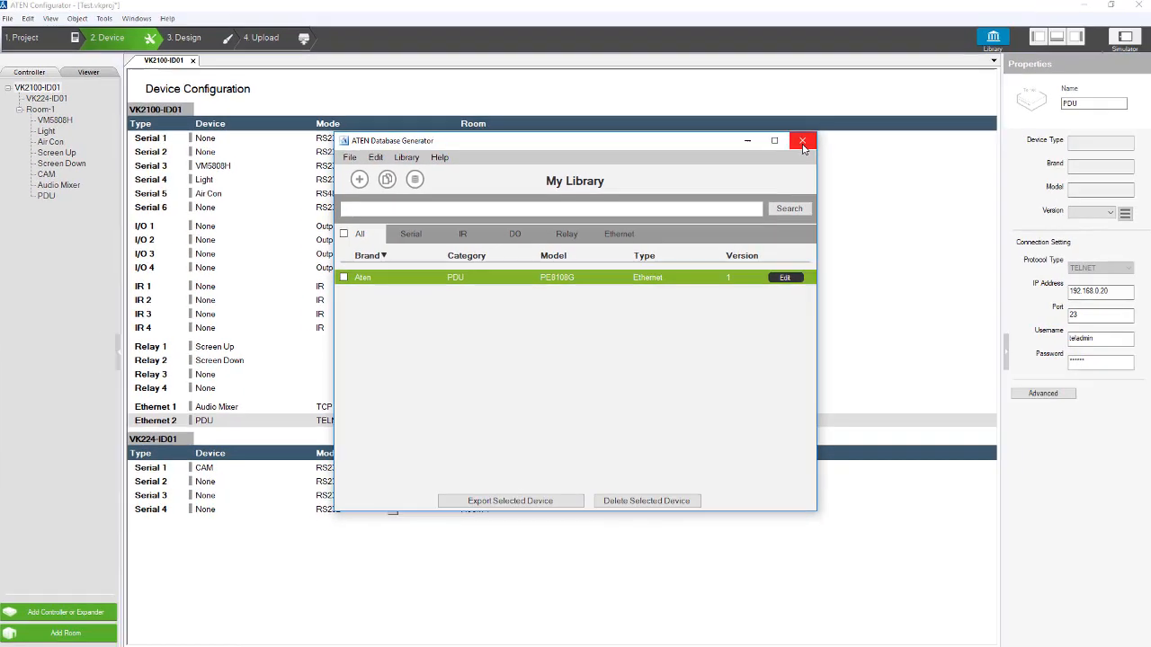
# Step: Close the database generator, then fill a new Ethernet 3 slot with the Aten PE8108G from My Device Library
pyautogui.click(936, 27)
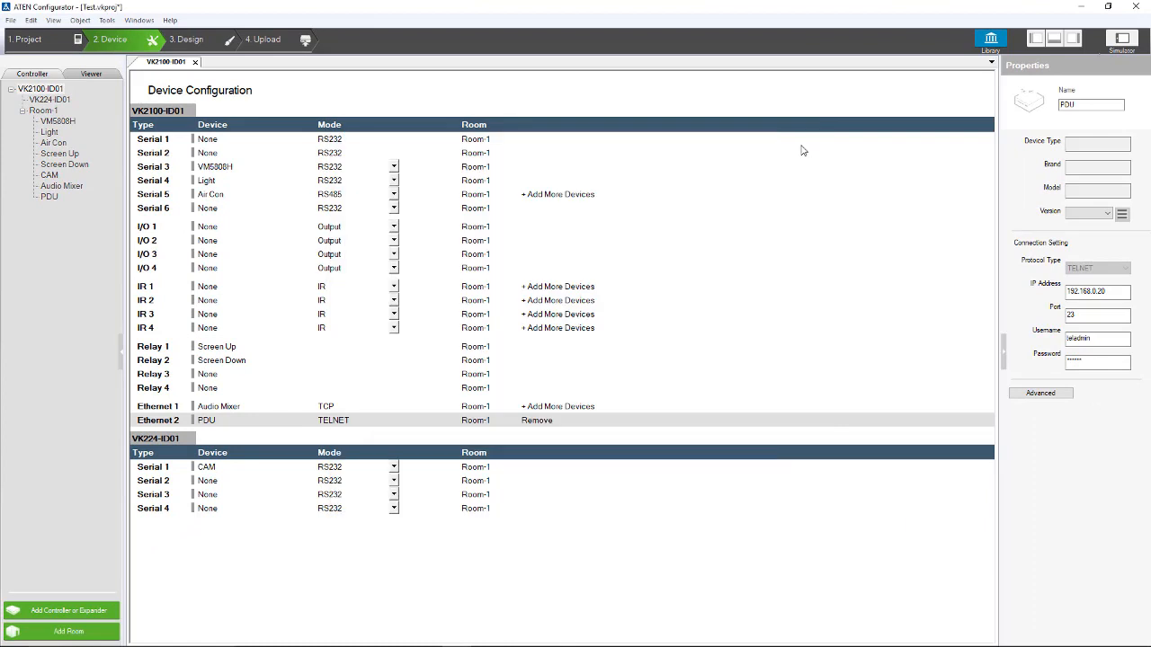
pyautogui.click(537, 408)
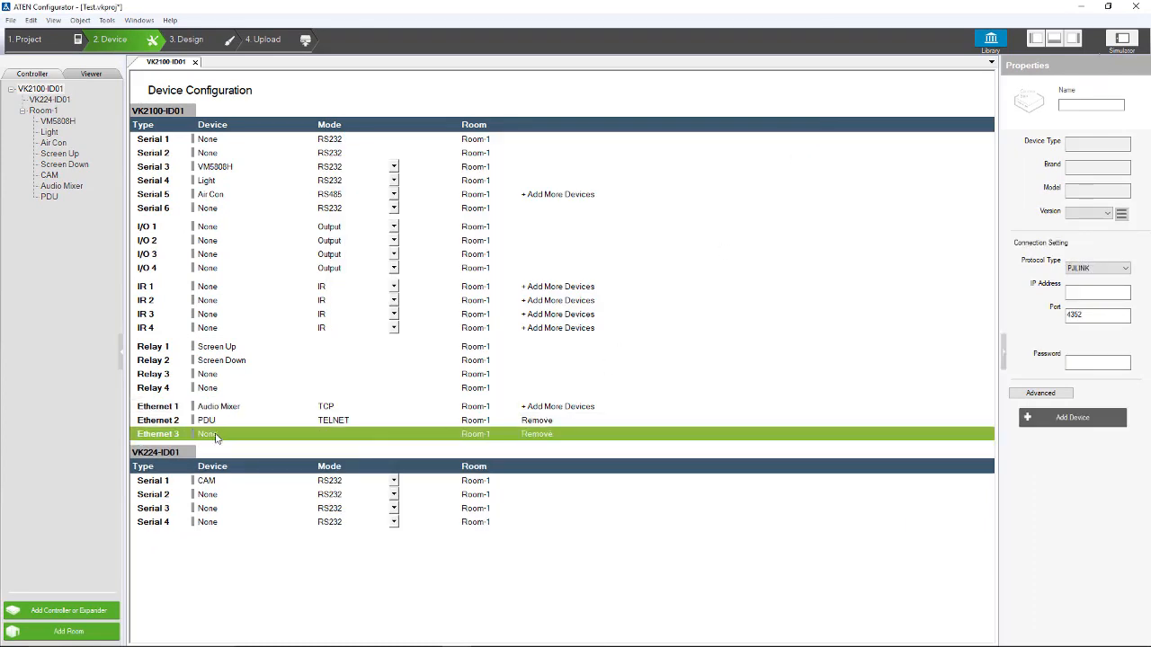
pyautogui.click(216, 437)
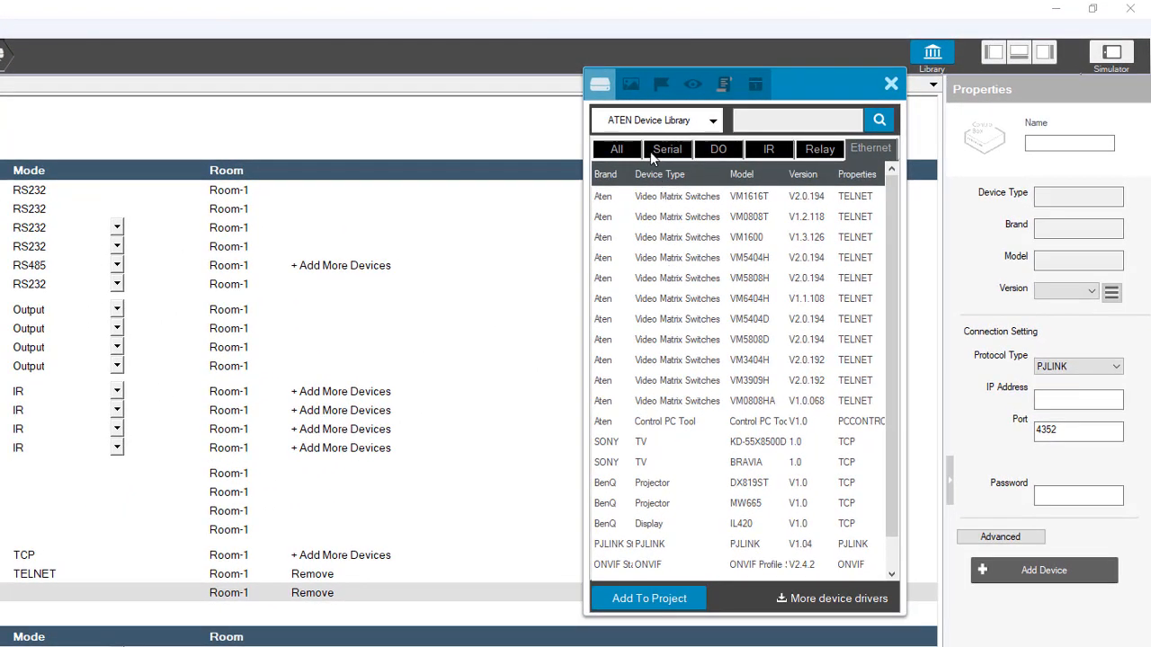
pyautogui.click(656, 128)
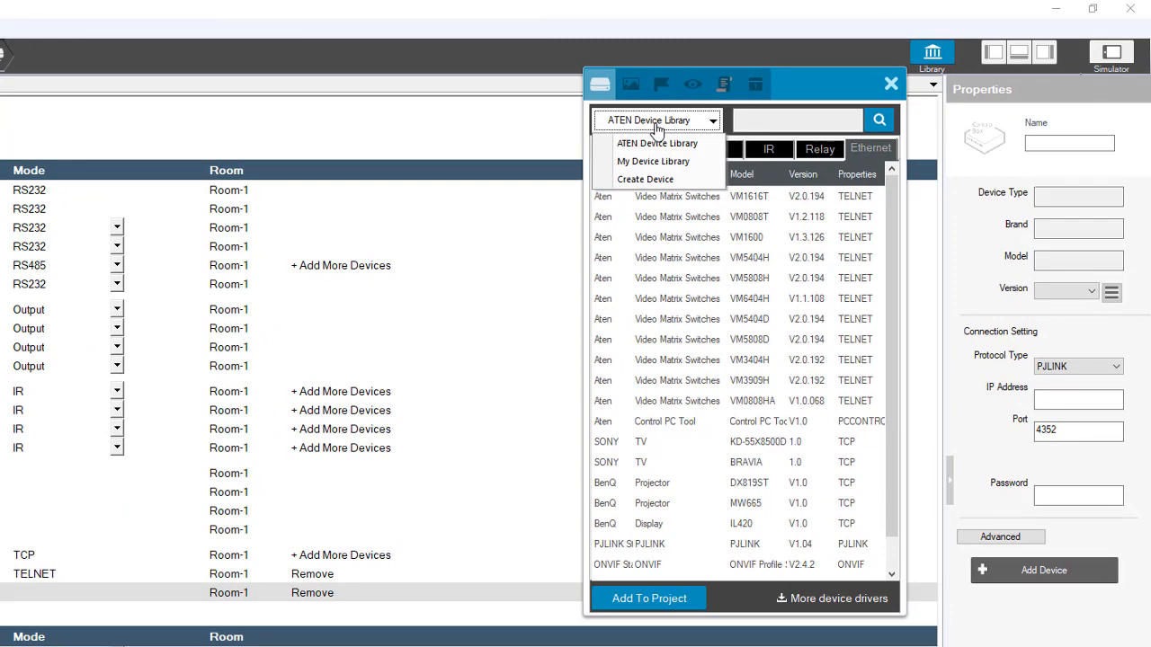
pyautogui.click(657, 162)
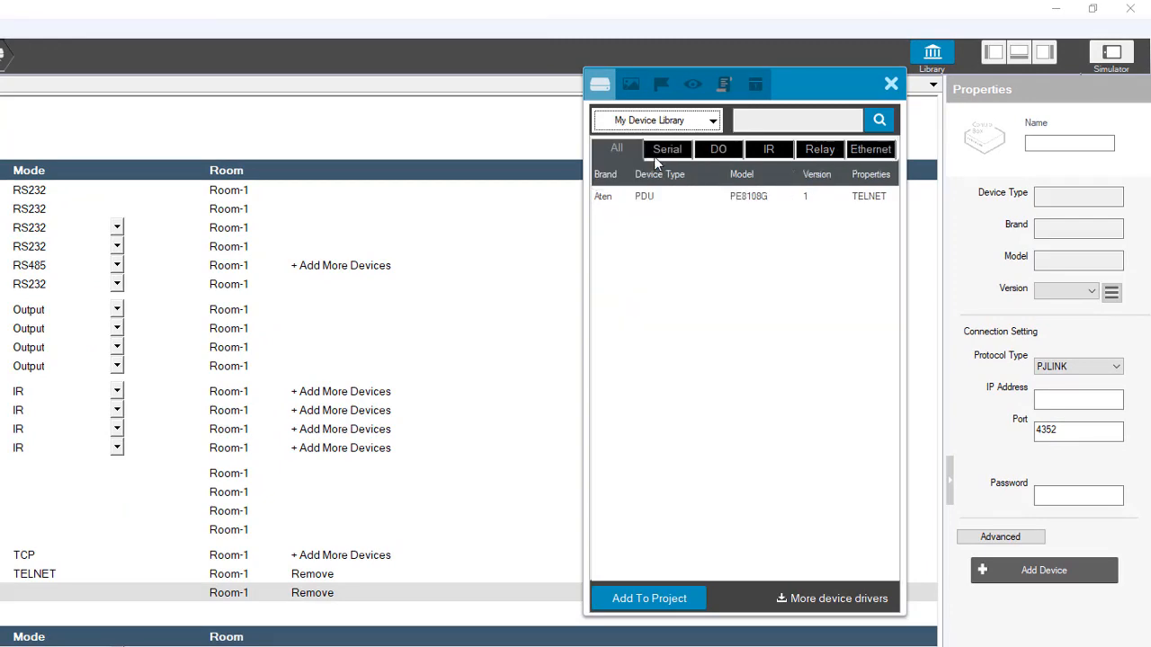
pyautogui.click(652, 196)
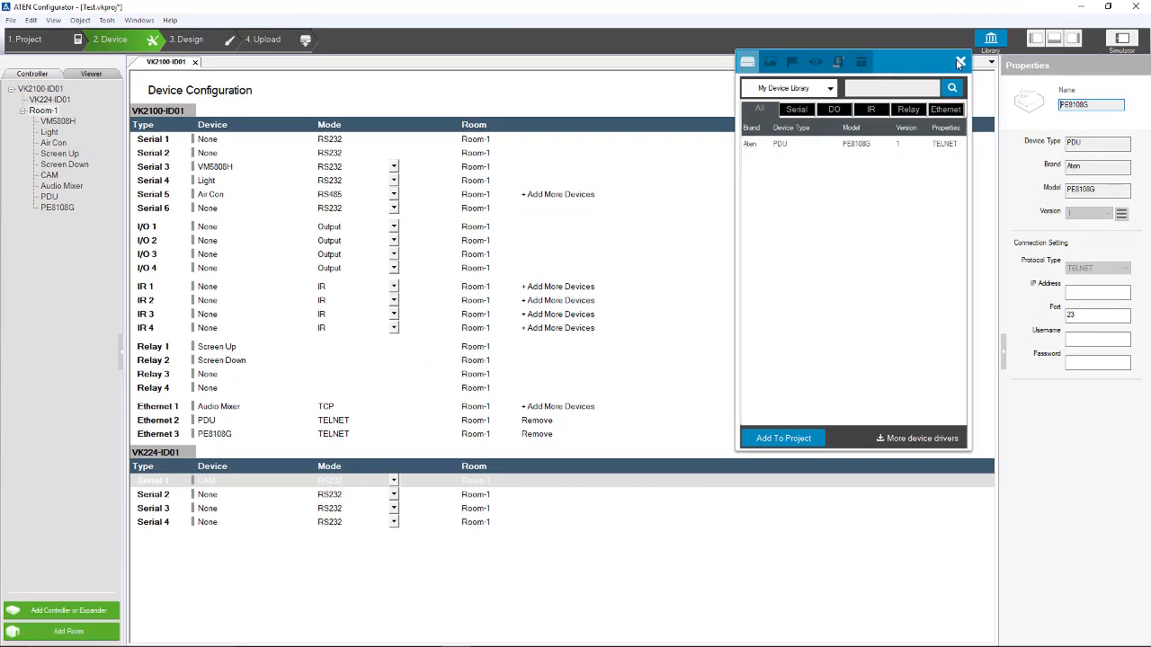
pyautogui.click(893, 83)
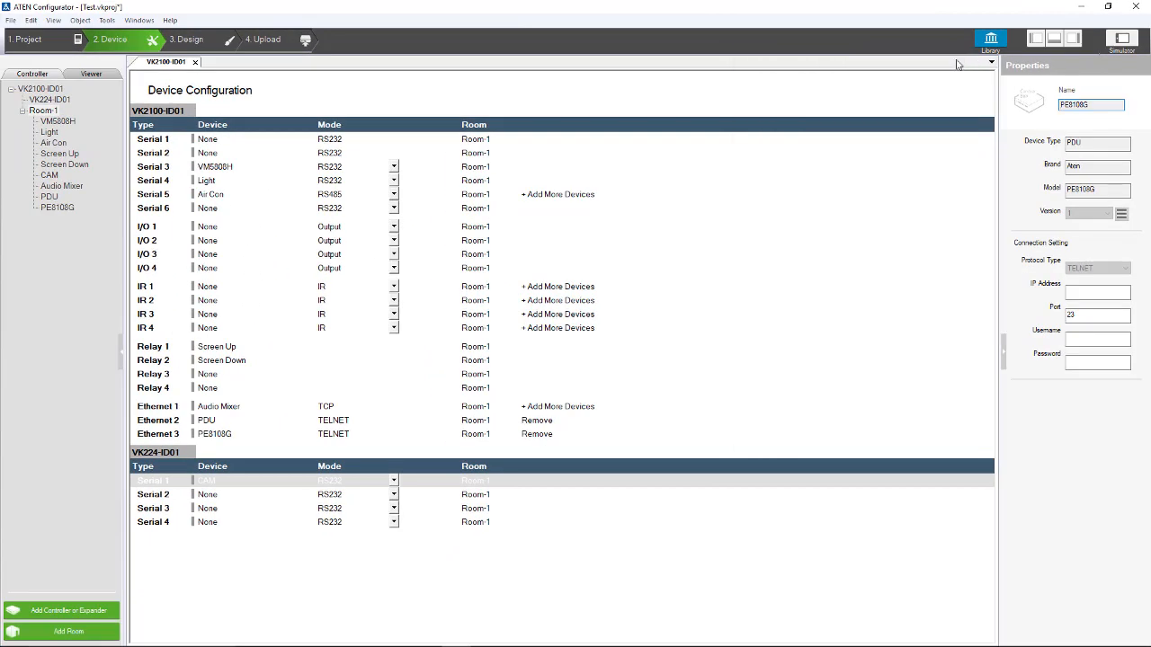
# Step: Set the PE8108G's IP address to 192.168.0.23, enter its Telnet username and password, then open 3. Design
pyautogui.click(241, 438)
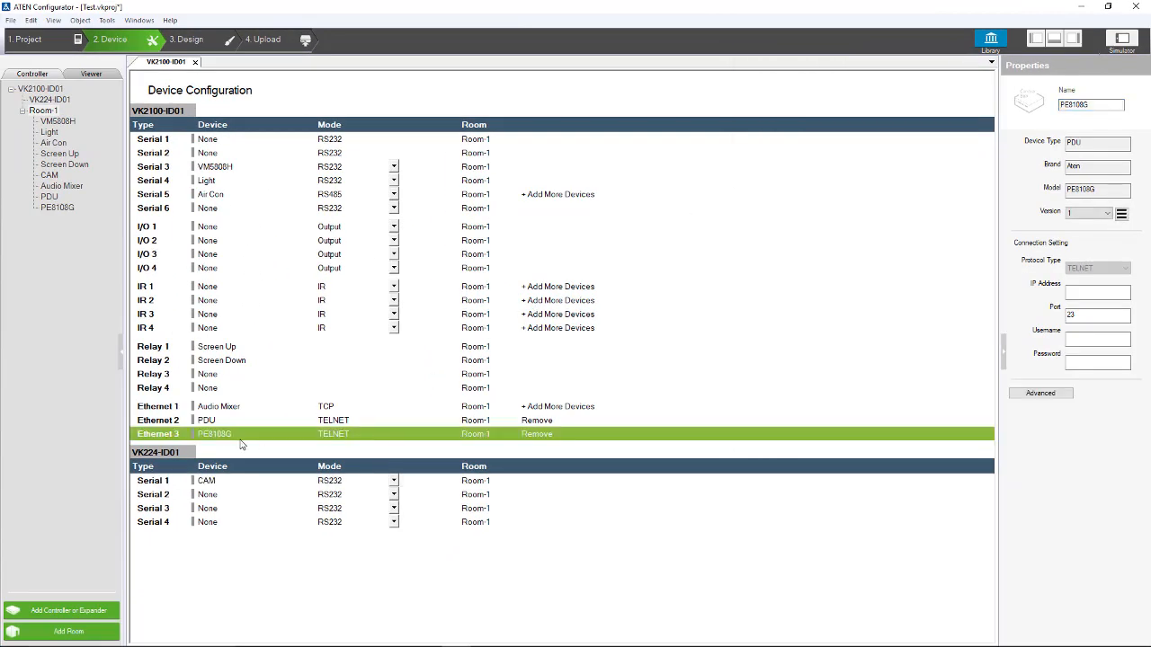
pyautogui.click(1082, 294)
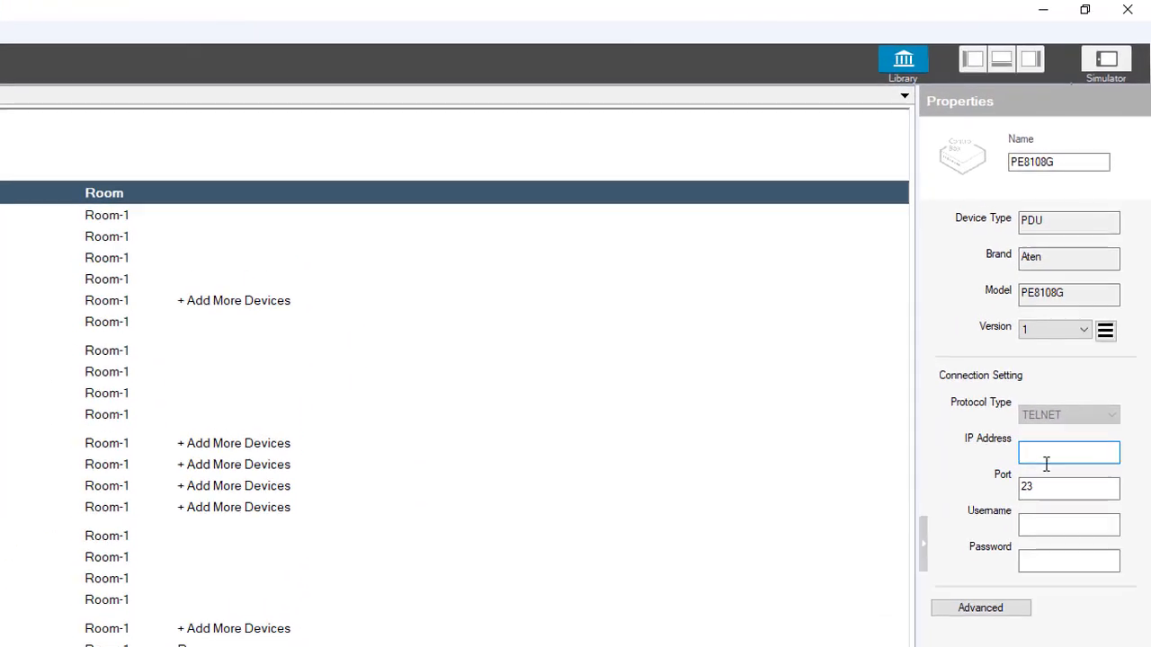
pyautogui.write('192.')
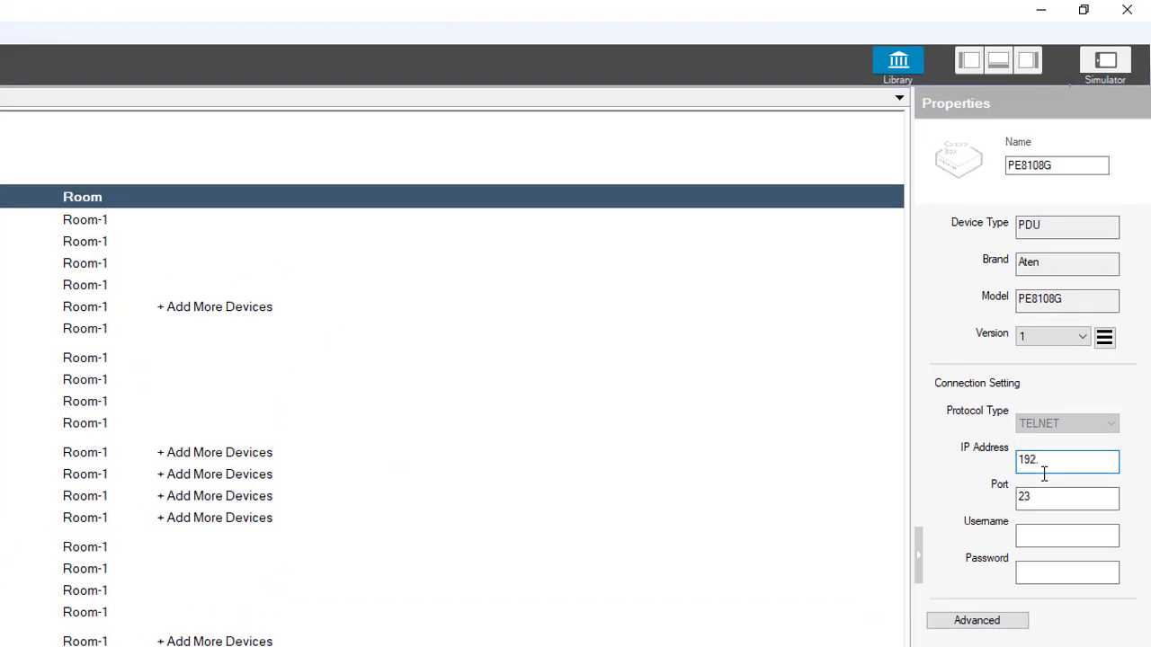
pyautogui.write('168.0.23')
pyautogui.click(1034, 530)
pyautogui.write('tel')
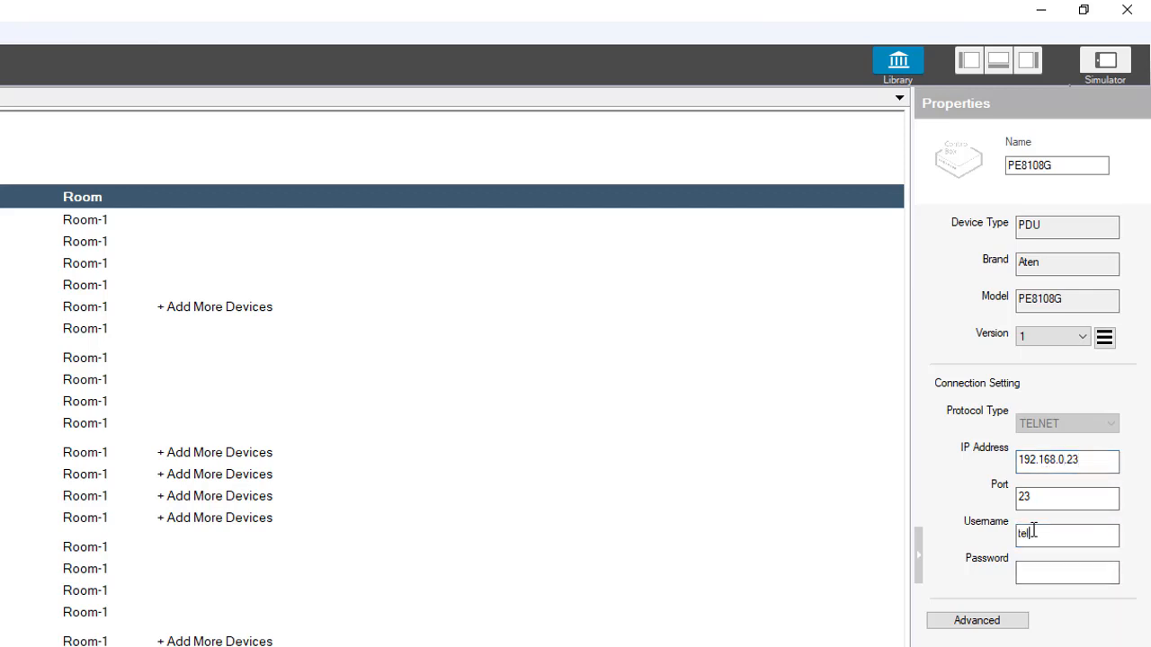
pyautogui.write('admin')
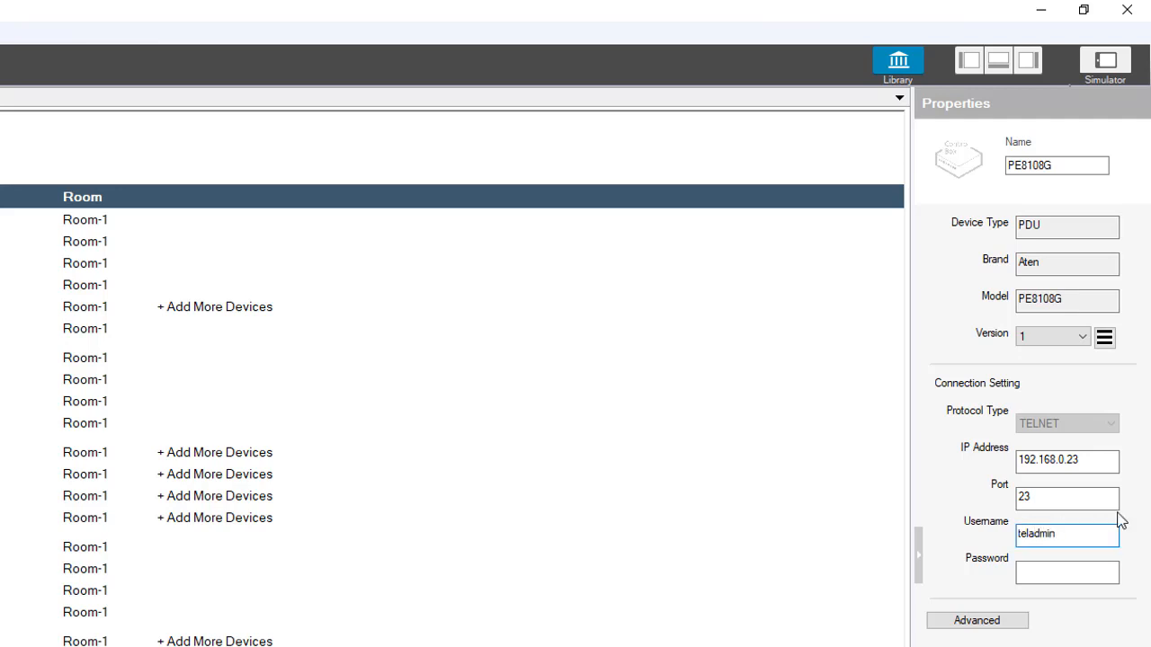
pyautogui.click(1061, 573)
pyautogui.write('telpwd')
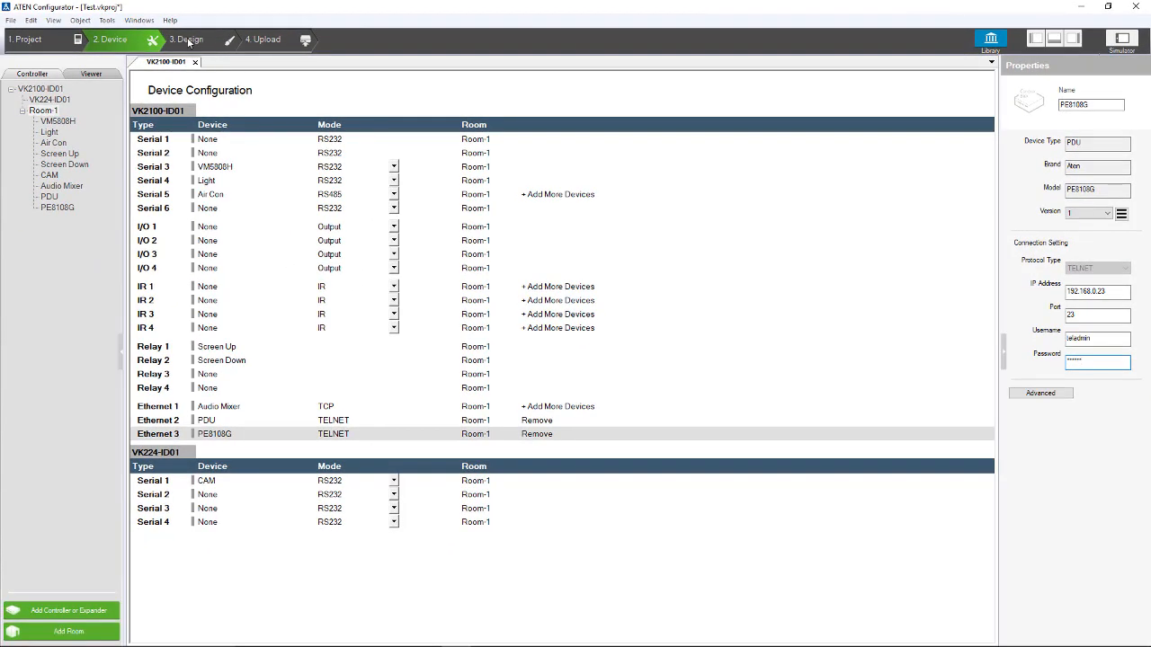
pyautogui.click(186, 39)
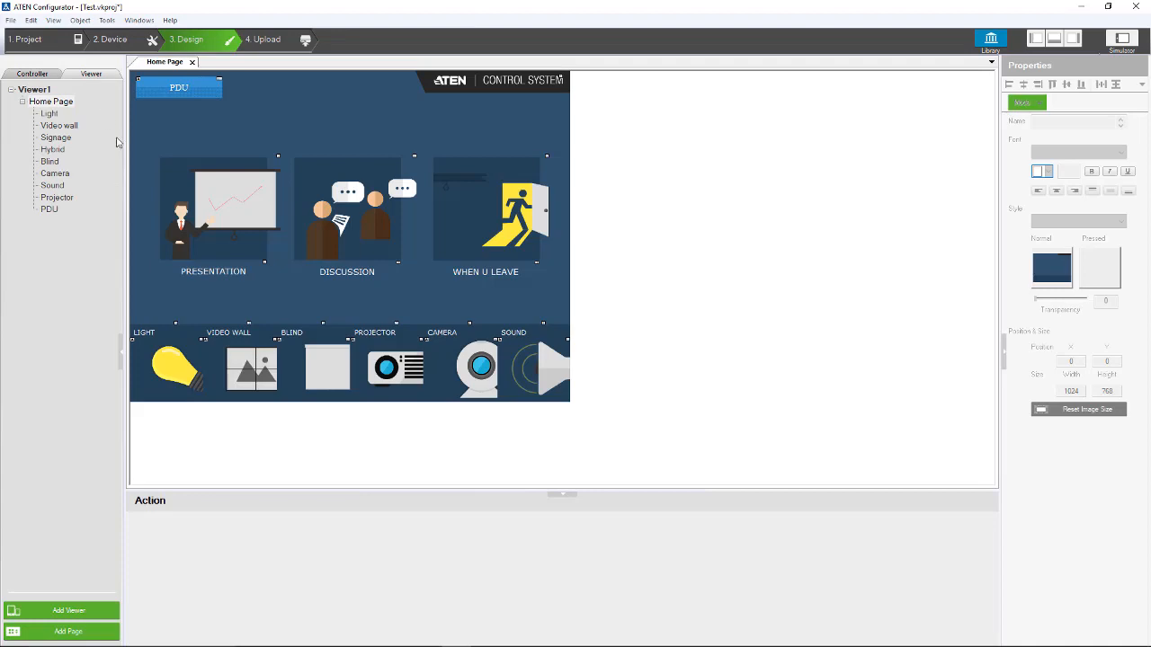
# Step: Add a button to the Home Page and pick PE8108G(LAN) as its Button Action device
pyautogui.click(54, 103)
pyautogui.rightClick(261, 113)
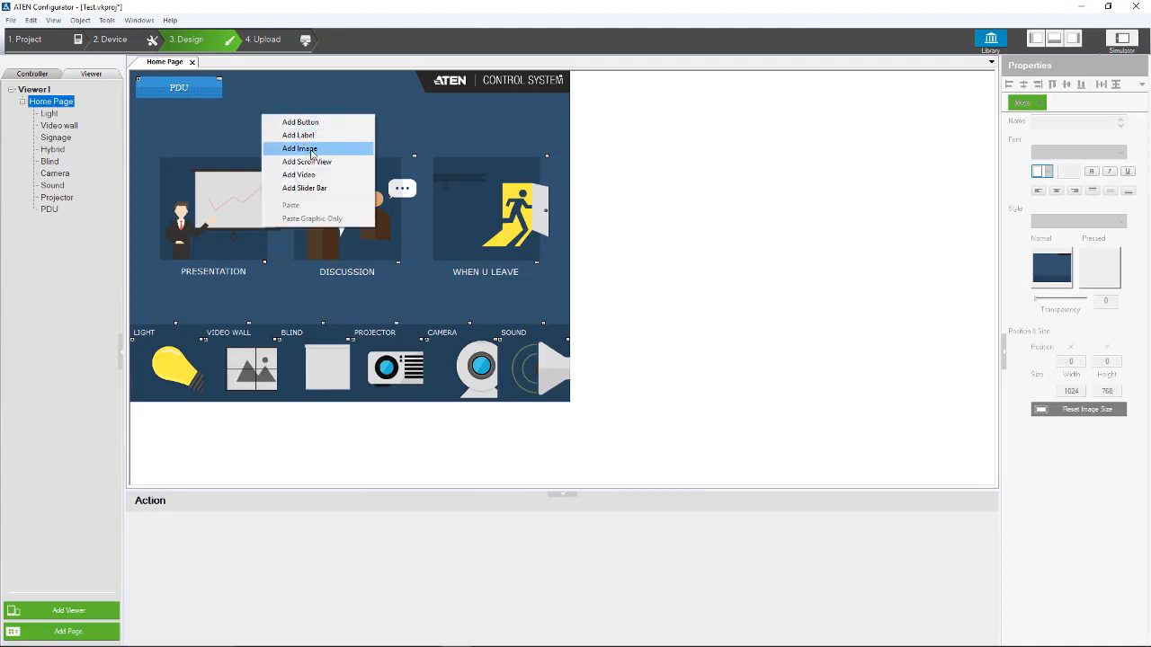
pyautogui.click(302, 122)
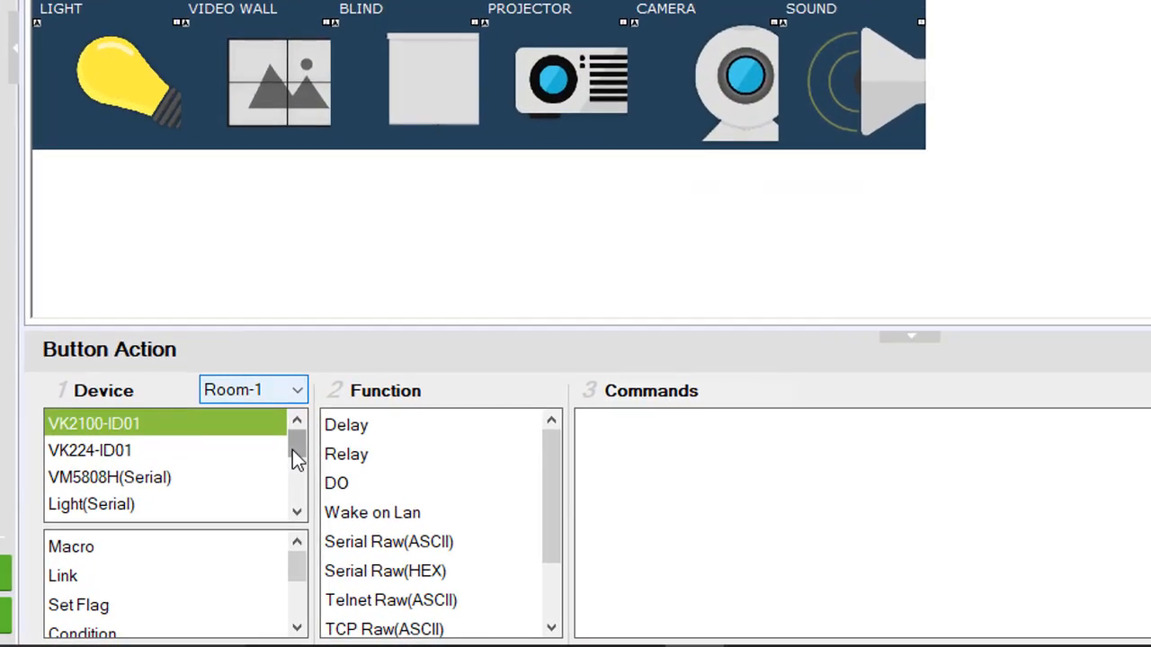
pyautogui.moveTo(259, 554); pyautogui.dragTo(260, 562)
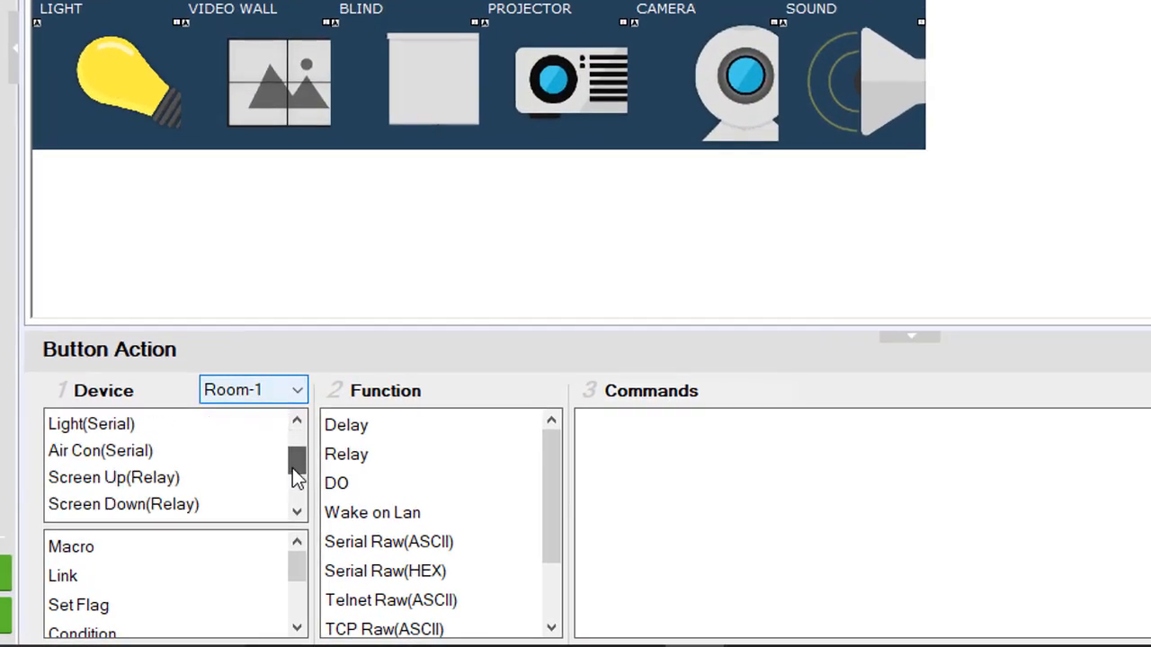
pyautogui.moveTo(297, 476); pyautogui.dragTo(296, 506)
pyautogui.click(123, 481)
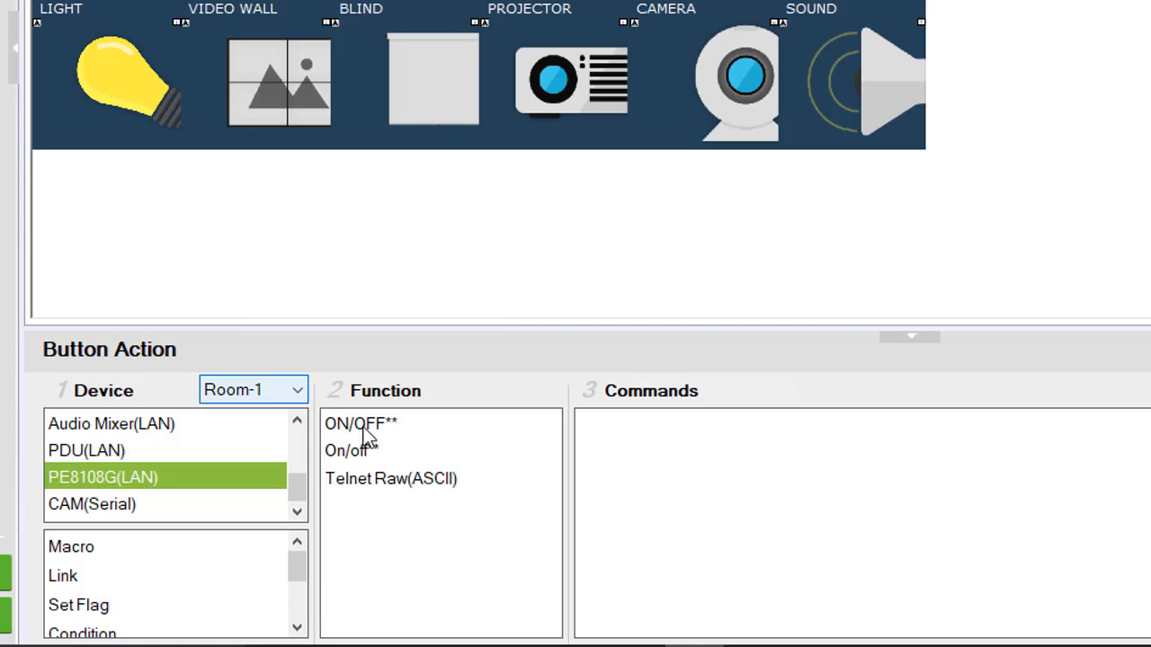
# Step: Add a PE8108G ON/OFF** command to the button with outlet 03 and state off
pyautogui.doubleClick(365, 431)
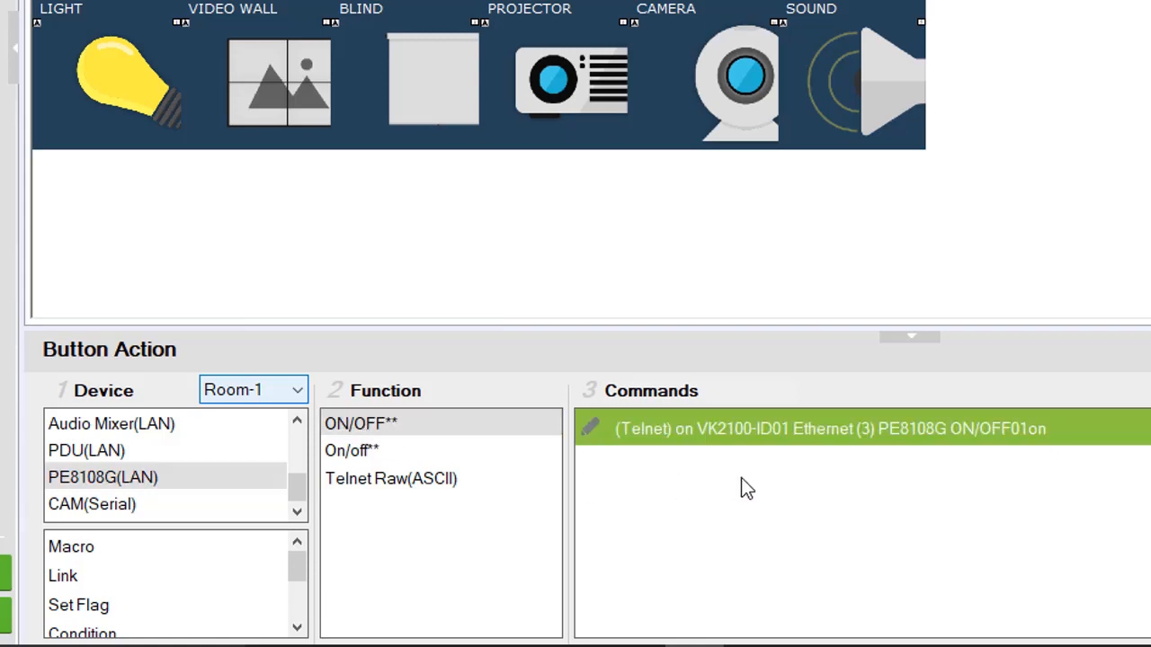
pyautogui.click(947, 430)
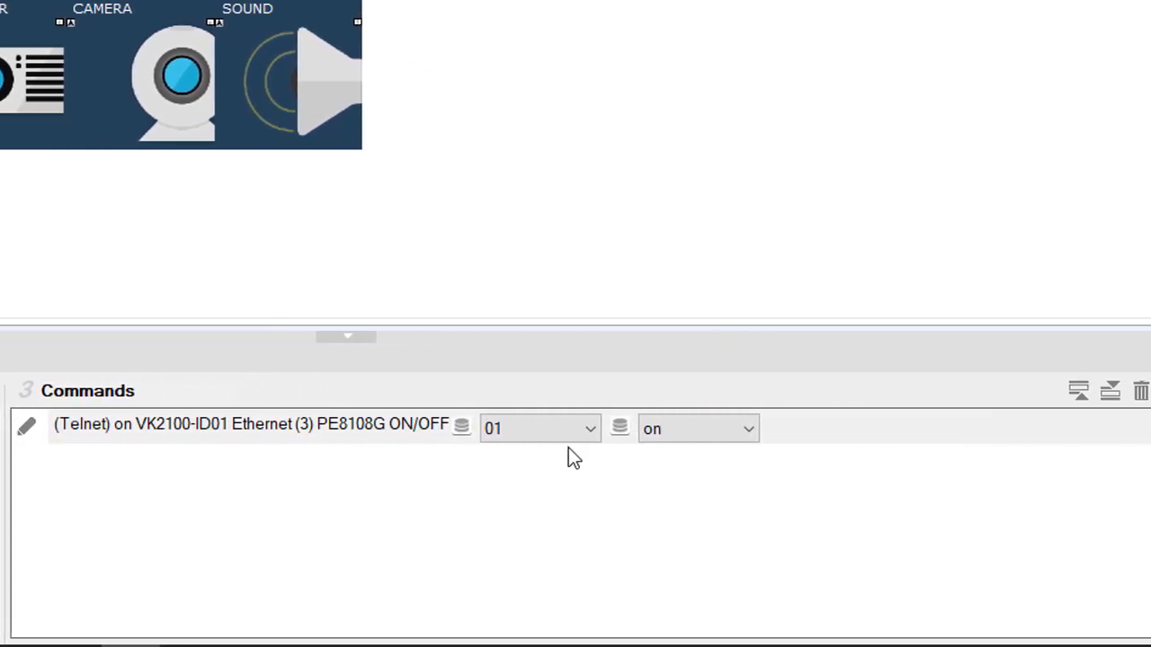
pyautogui.click(566, 430)
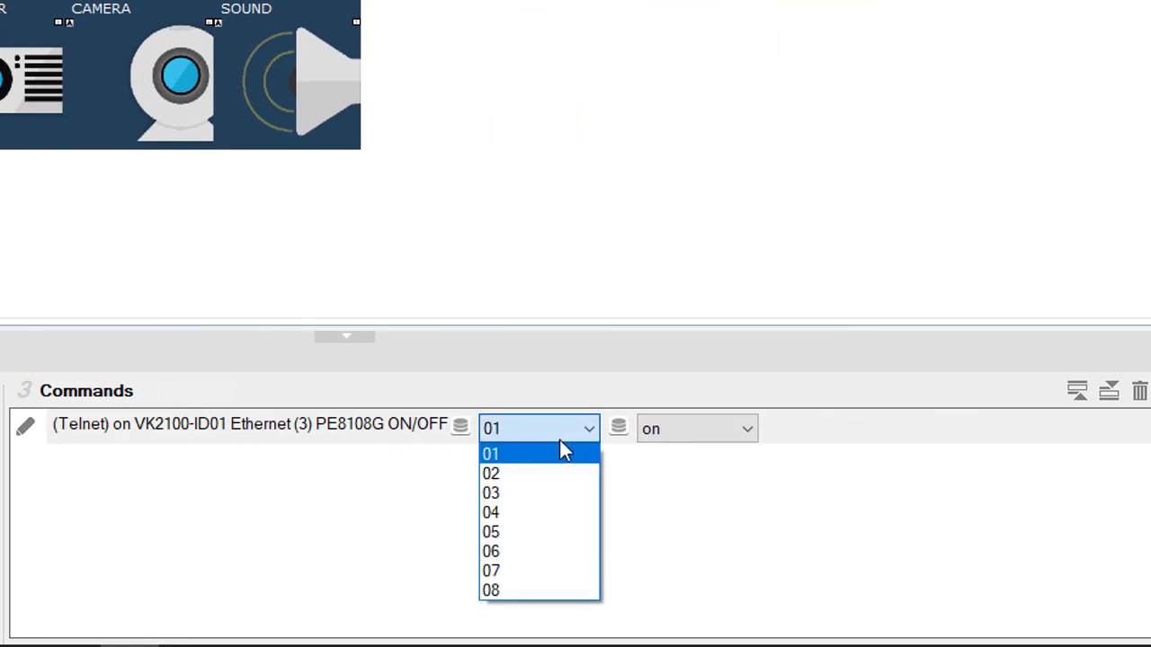
pyautogui.click(742, 440)
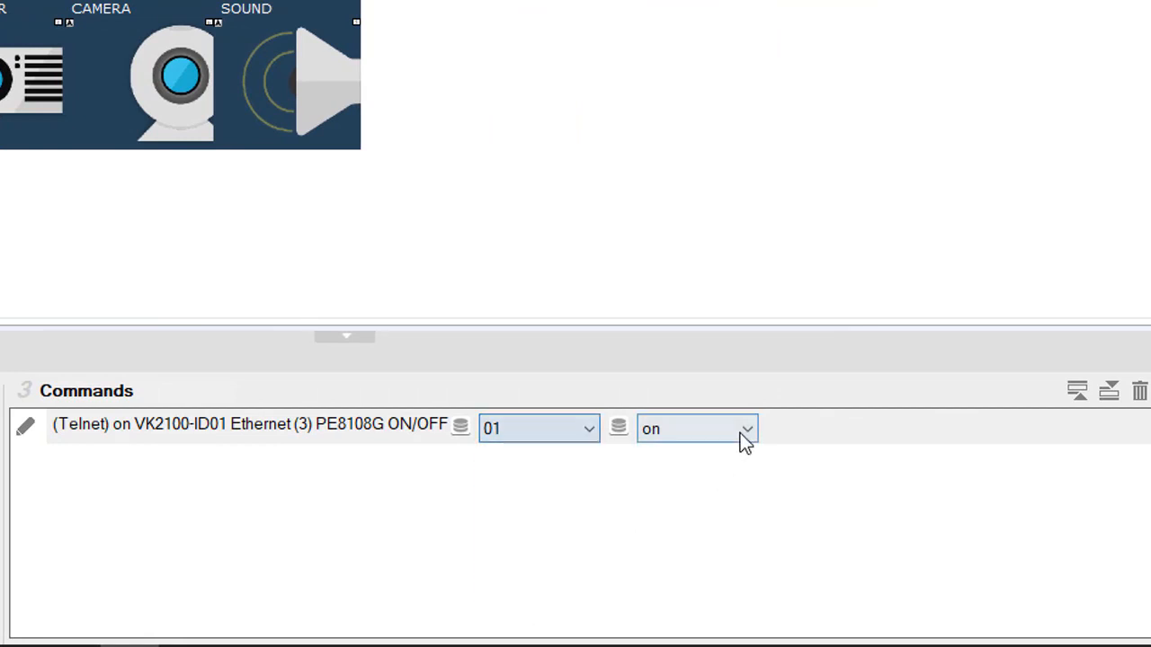
pyautogui.click(728, 430)
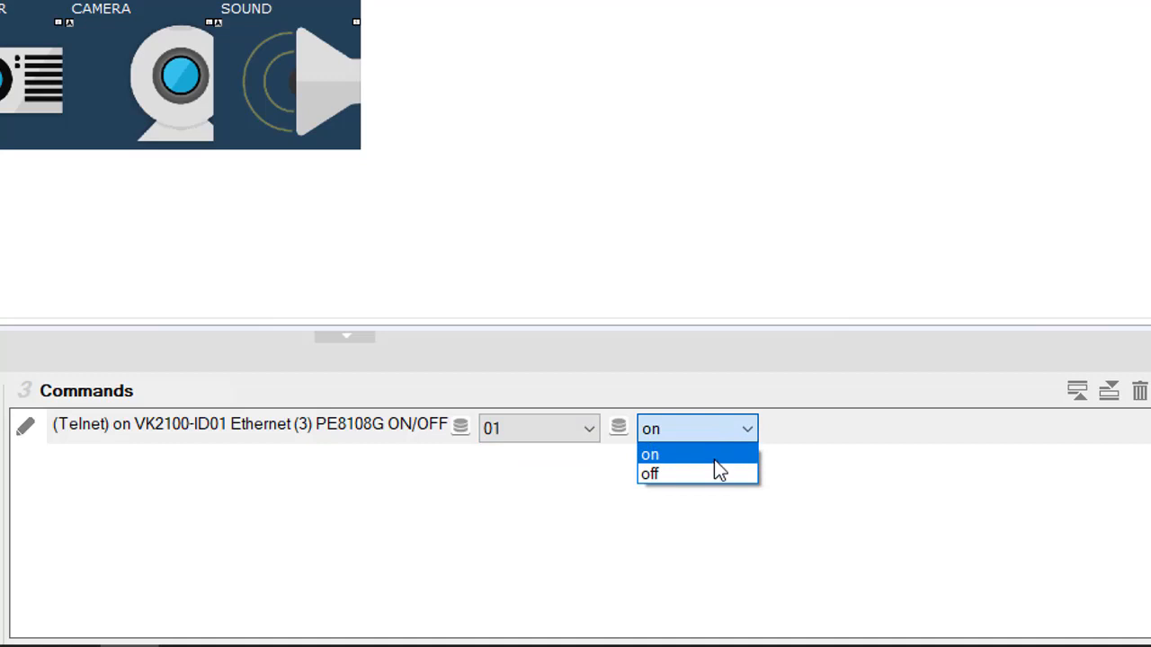
pyautogui.click(544, 510)
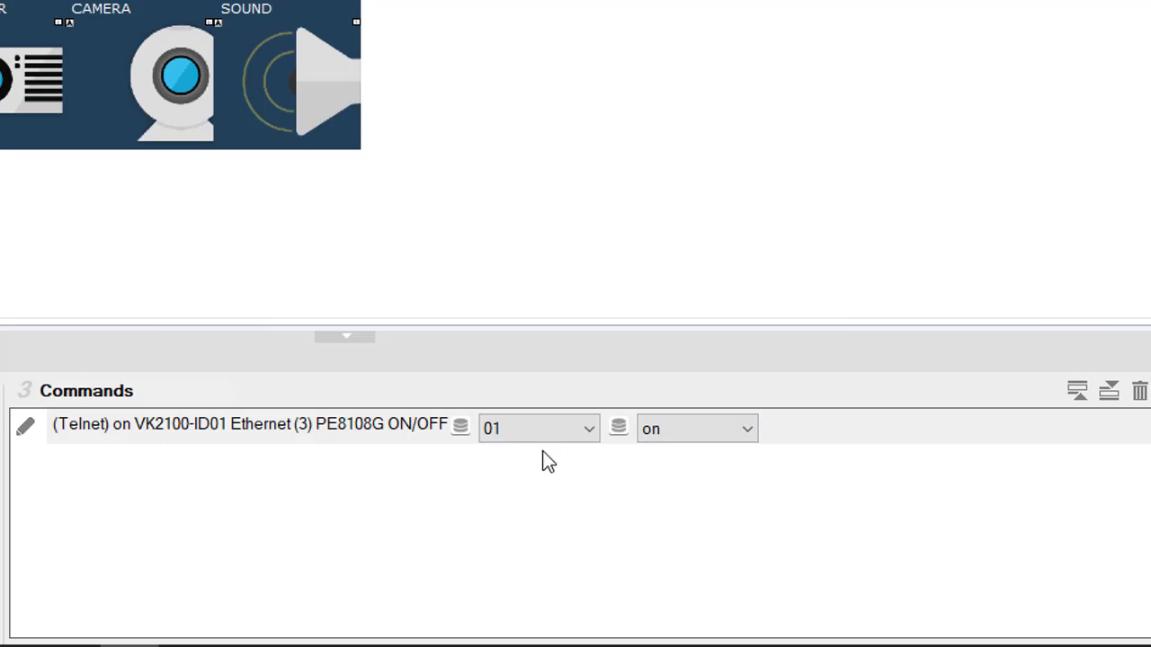
pyautogui.click(534, 435)
pyautogui.click(534, 495)
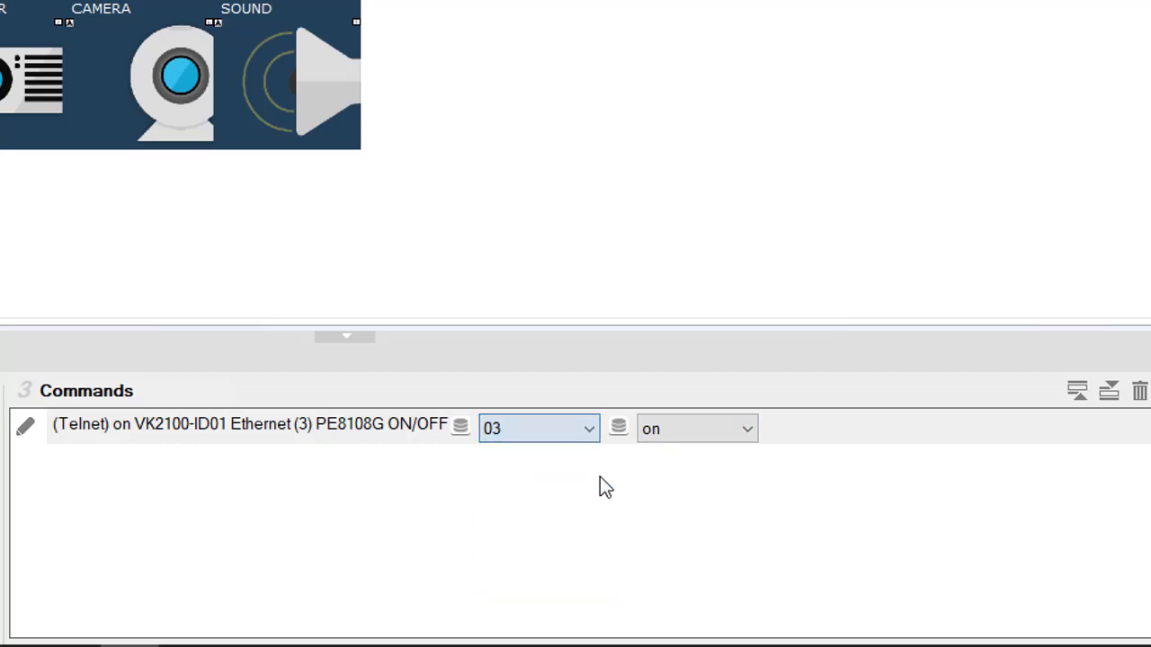
pyautogui.click(714, 433)
pyautogui.click(711, 475)
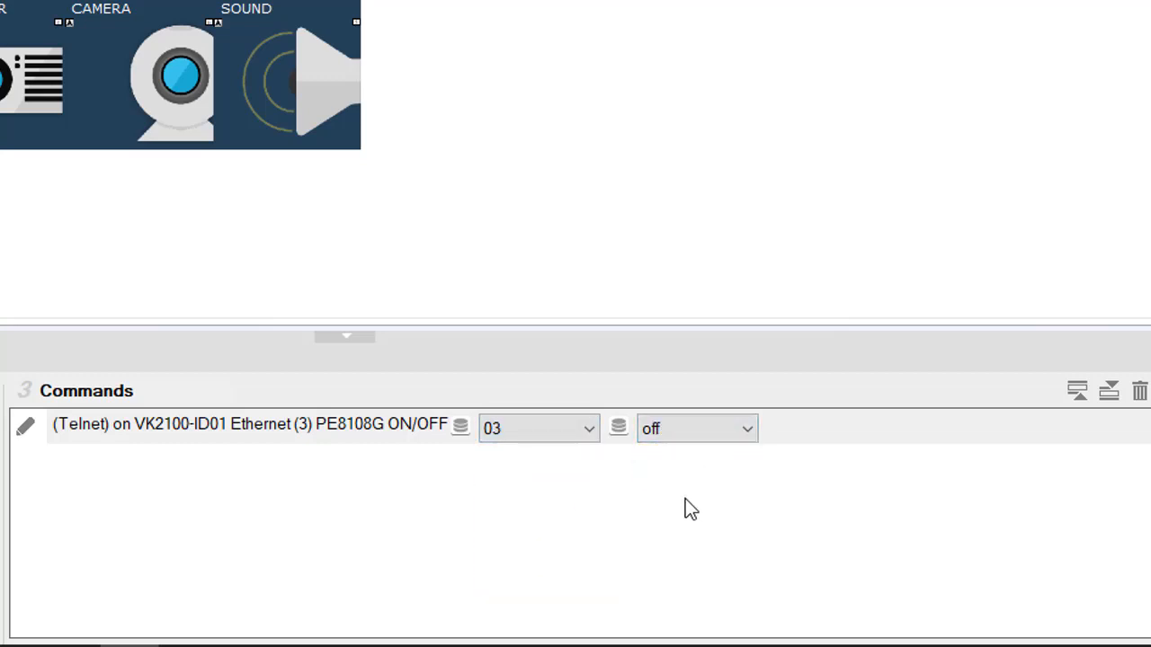
pyautogui.click(627, 536)
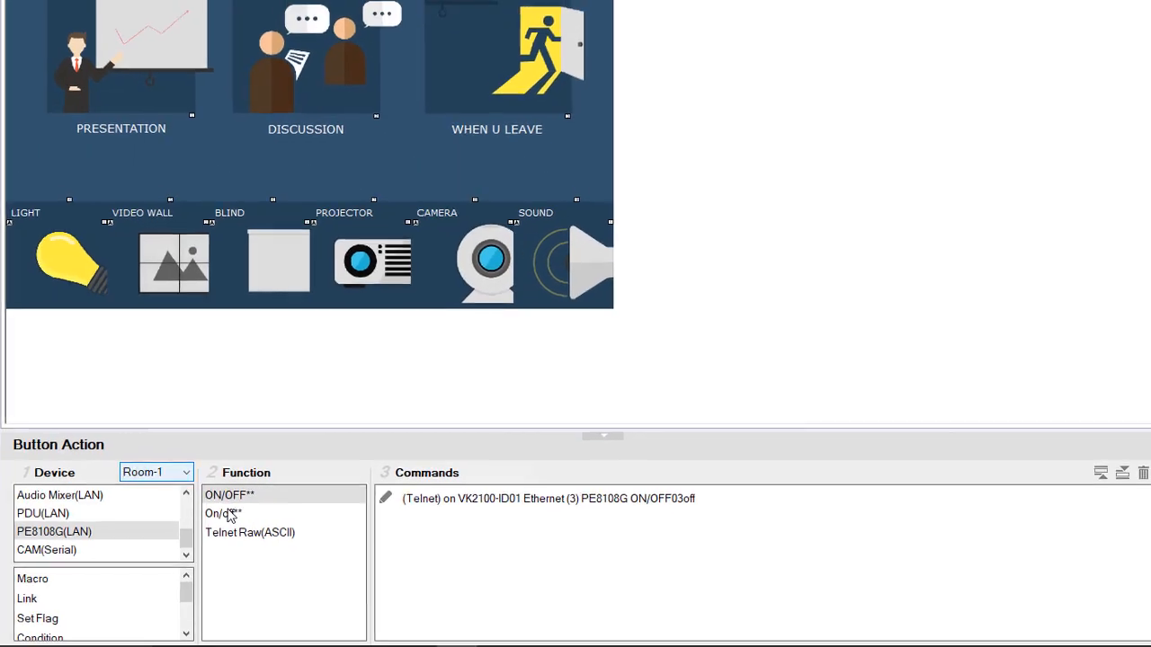
# Step: Add a PE8108G On/off** command with first parameter 01 and second parameter off
pyautogui.doubleClick(225, 514)
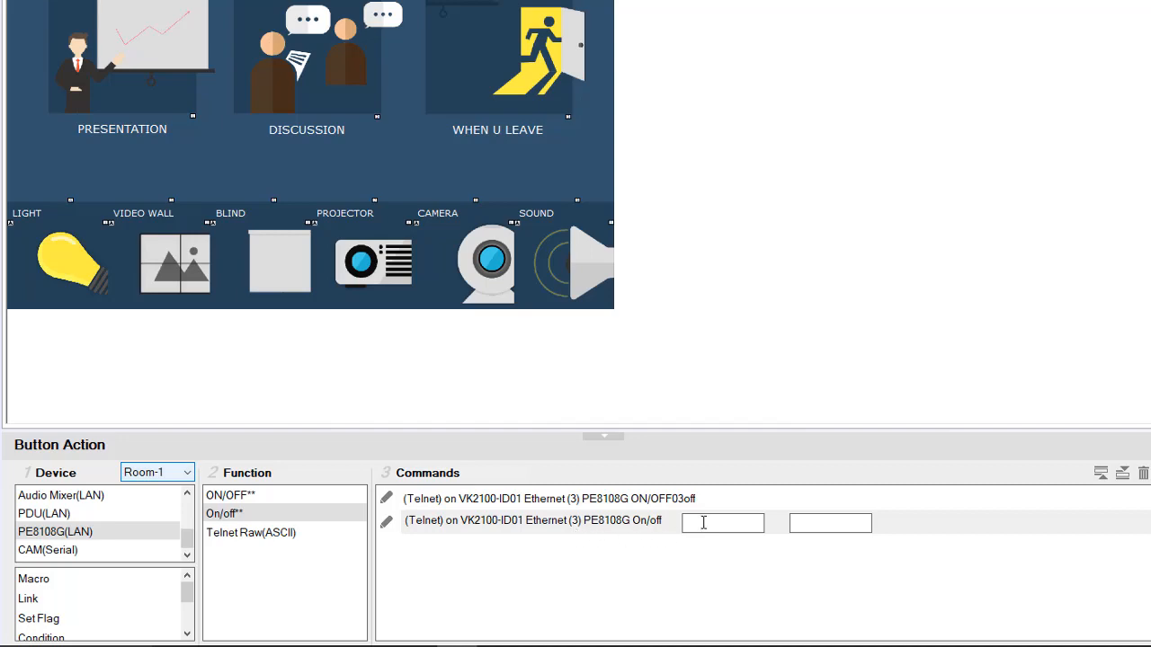
pyautogui.click(703, 522)
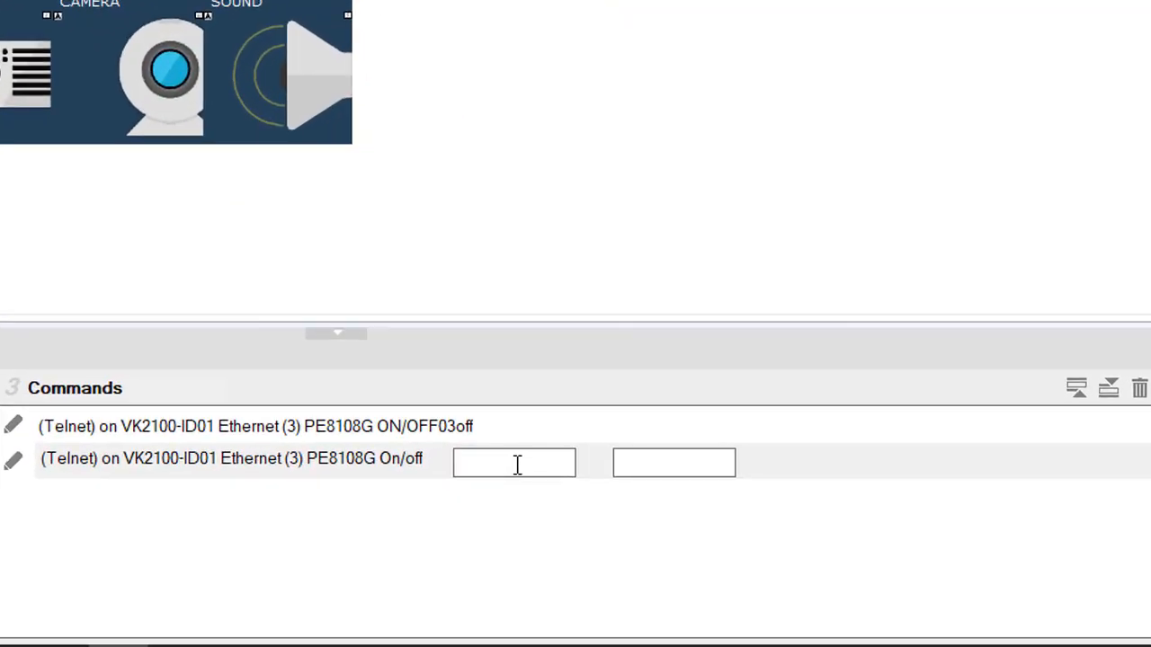
pyautogui.write('01')
pyautogui.click(650, 473)
pyautogui.write('off')
pyautogui.click(486, 578)
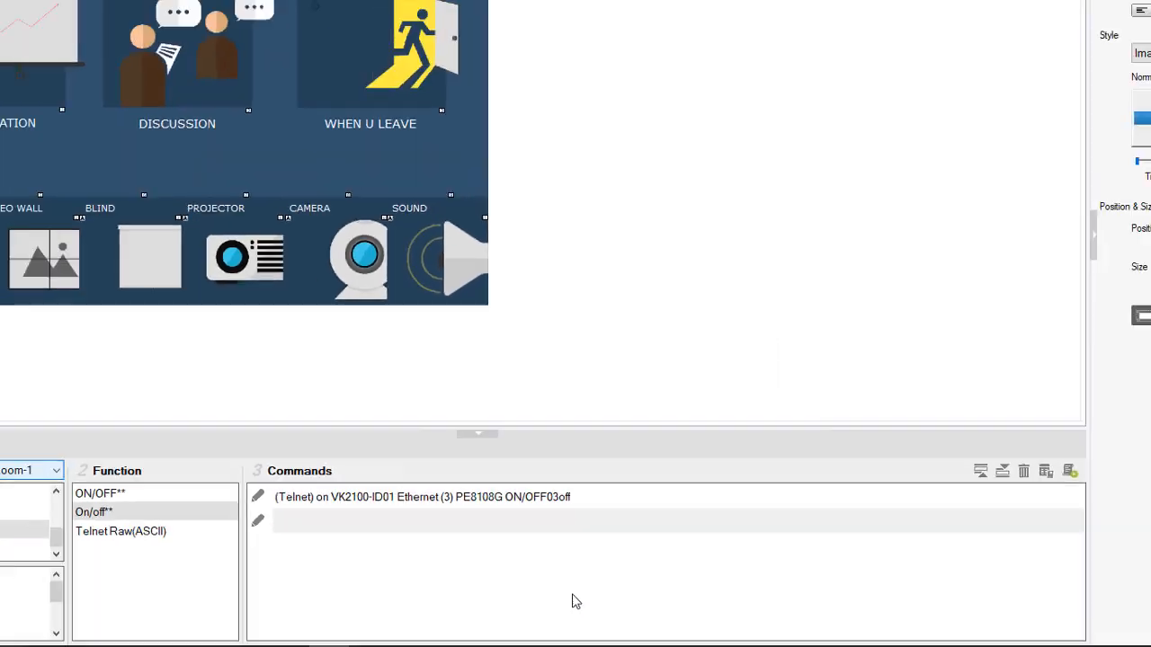